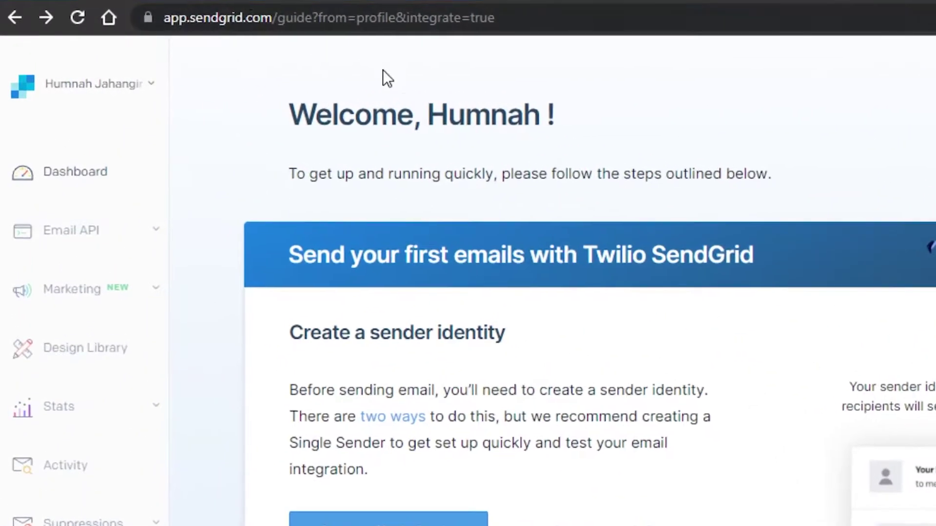
- Look over the getting-started guide and expand the Marketing menu to list Single Sends and Senders
scroll(468, 292, down, 5)
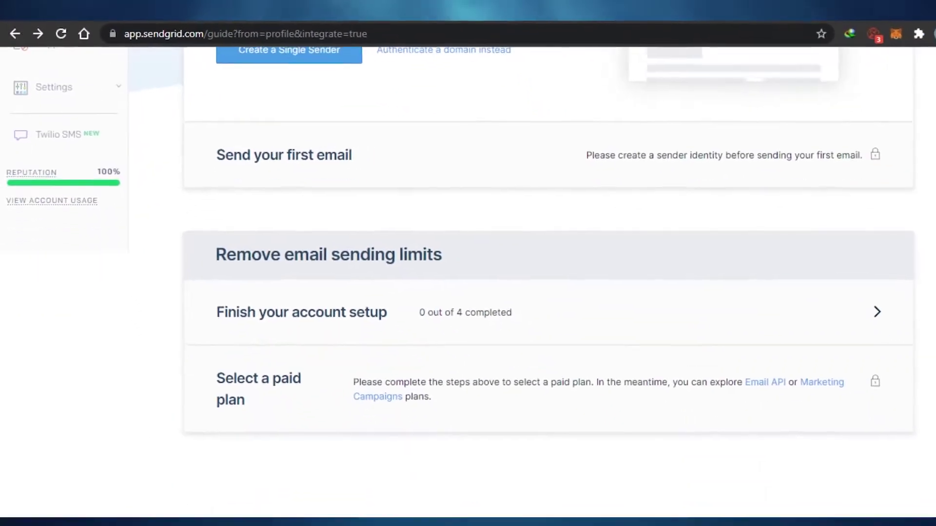
scroll(934, 121, up, 7)
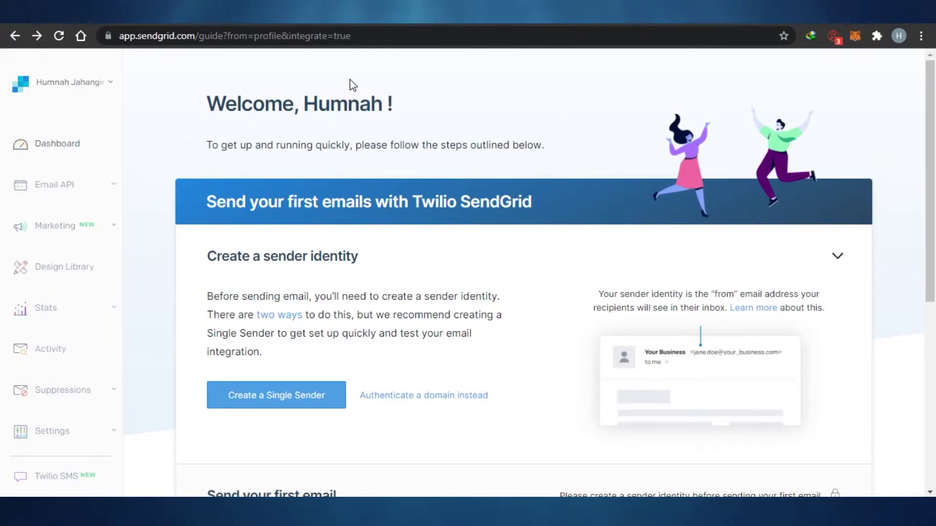
mouse_move(932, 101)
mouse_down()
mouse_move(933, 231)
mouse_move(933, 103)
mouse_up()
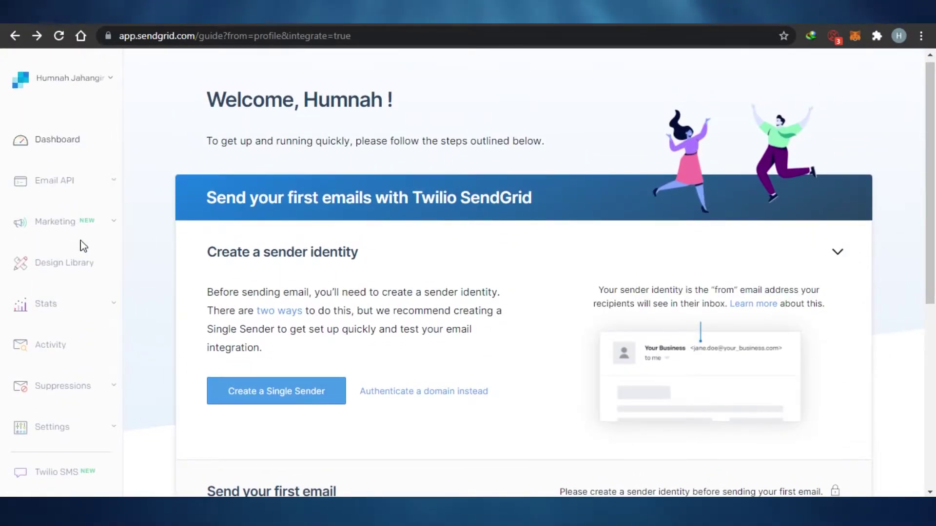
click(114, 227)
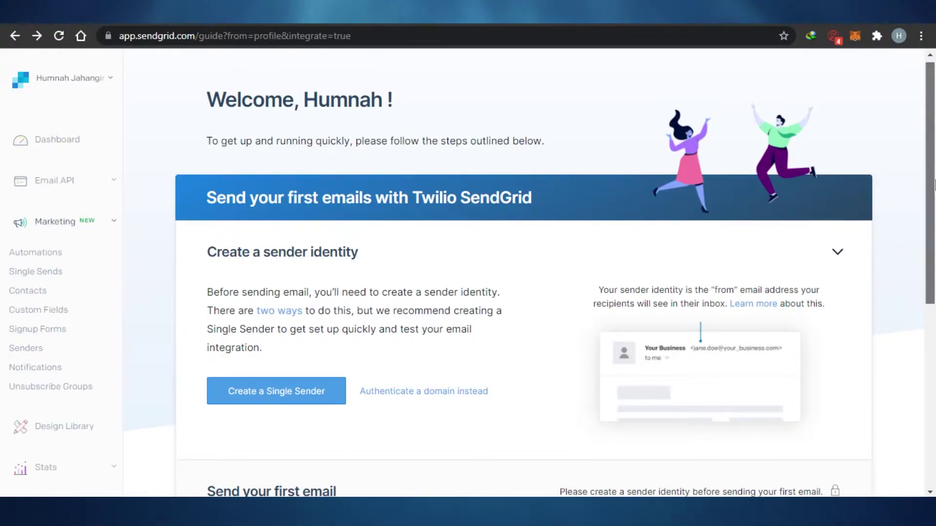
scroll(585, 349, down, 1)
scroll(916, 229, down, 1)
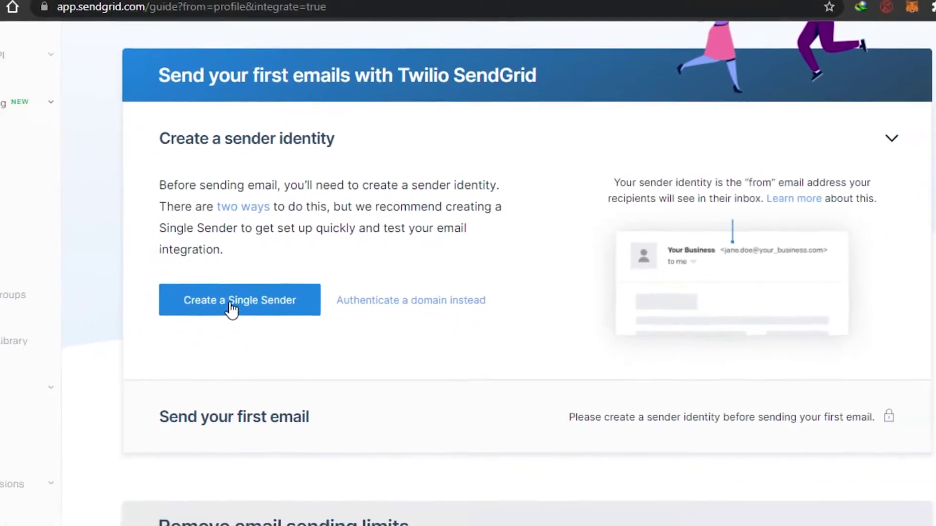
- Create a single sender with from name, e-mail, reply-to, address, city, zip, country and nickname
click(229, 306)
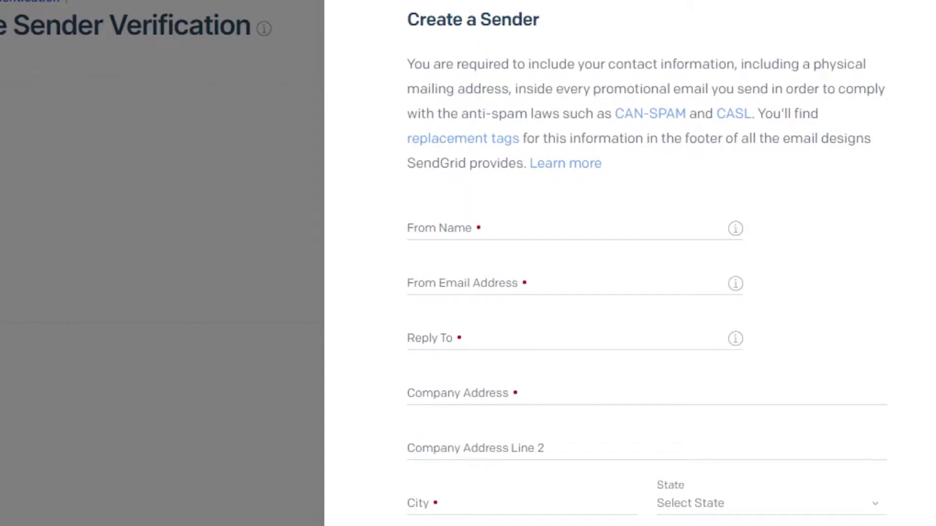
scroll(646, 264, down, 5)
scroll(646, 263, up, 3)
scroll(647, 263, down, 3)
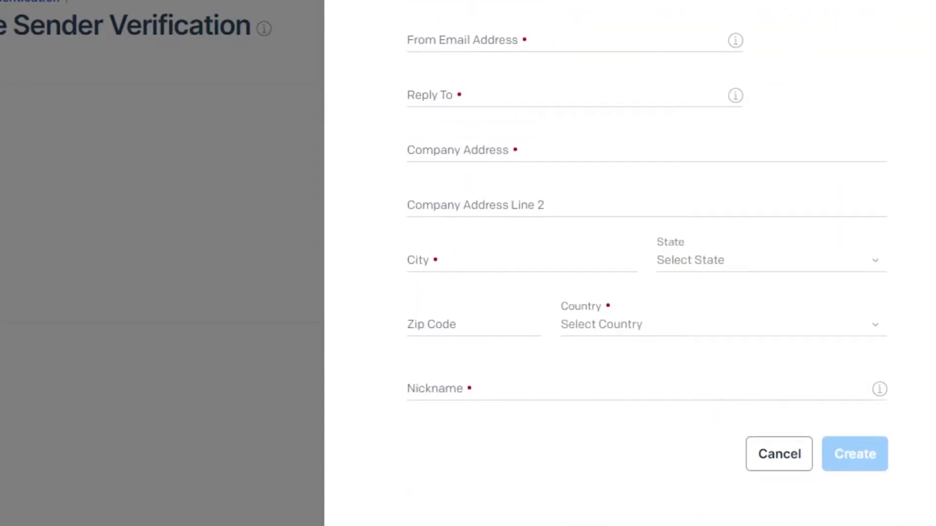
scroll(647, 263, up, 4)
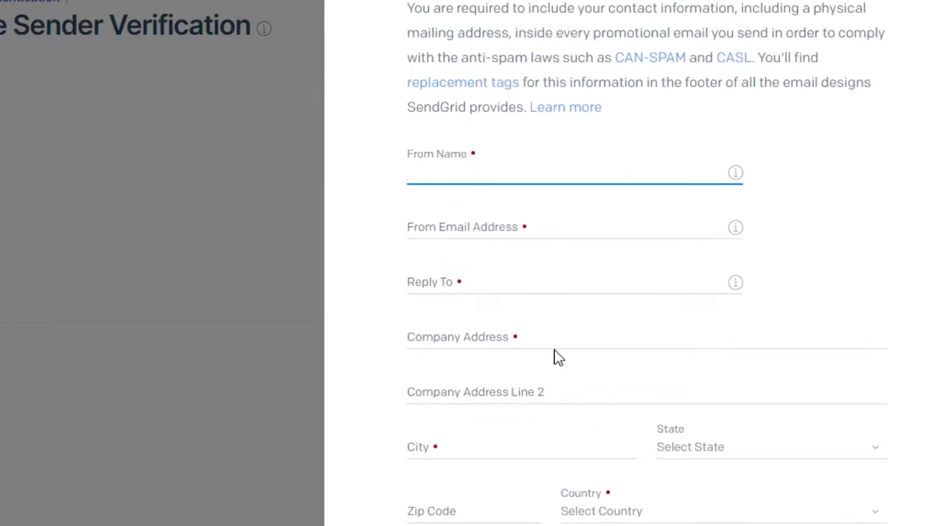
scroll(647, 263, down, 4)
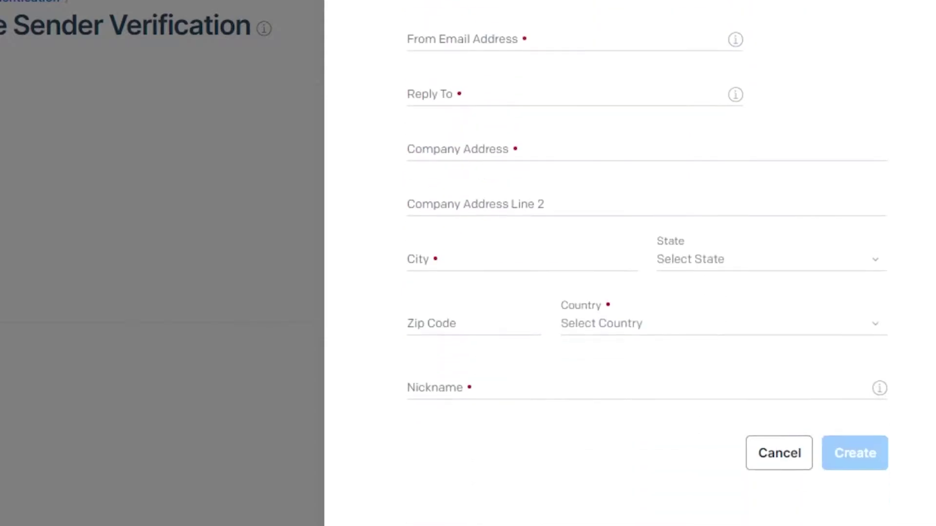
scroll(646, 263, up, 5)
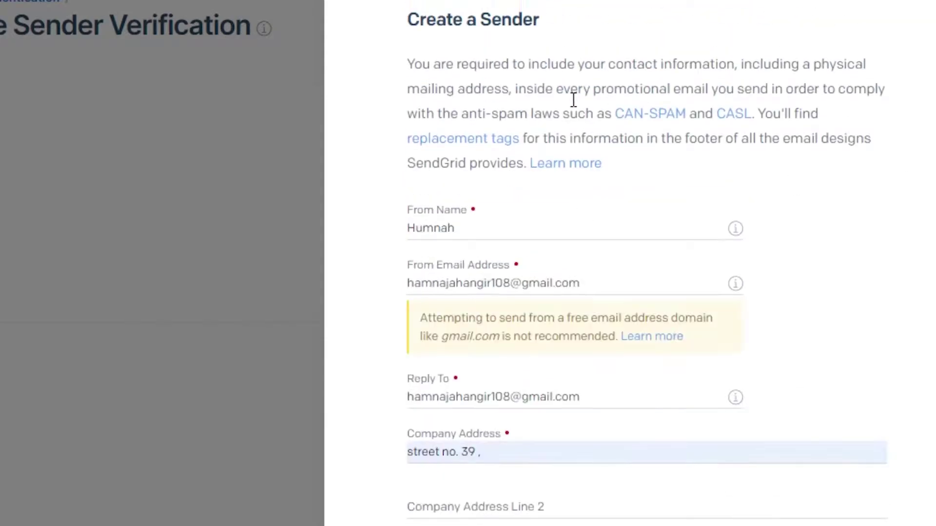
scroll(647, 263, down, 6)
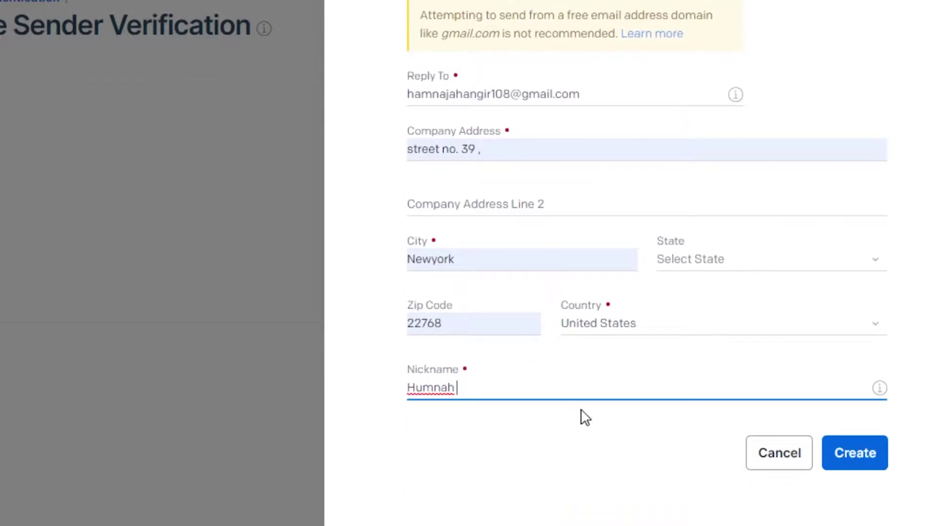
click(854, 456)
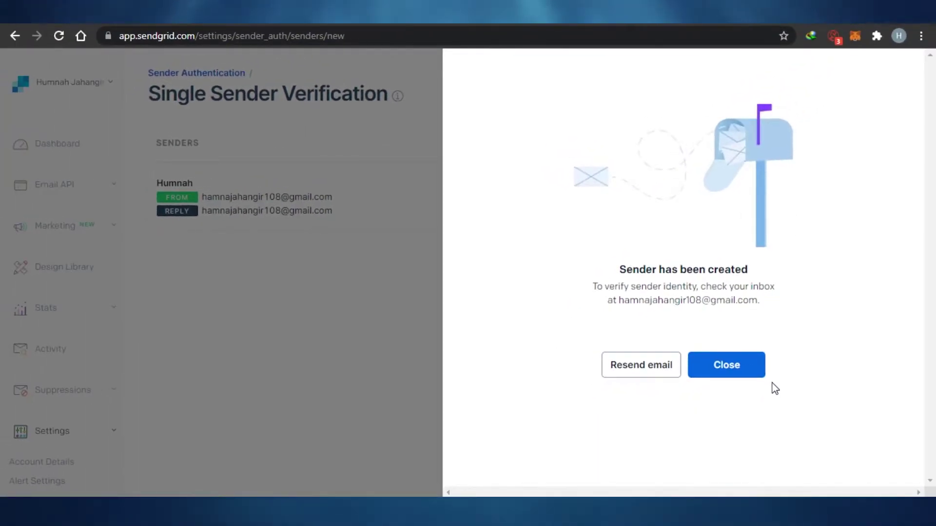
- Dismiss the sender confirmation and view the Dashboard's recent activity at 0 requests and N/A
click(755, 371)
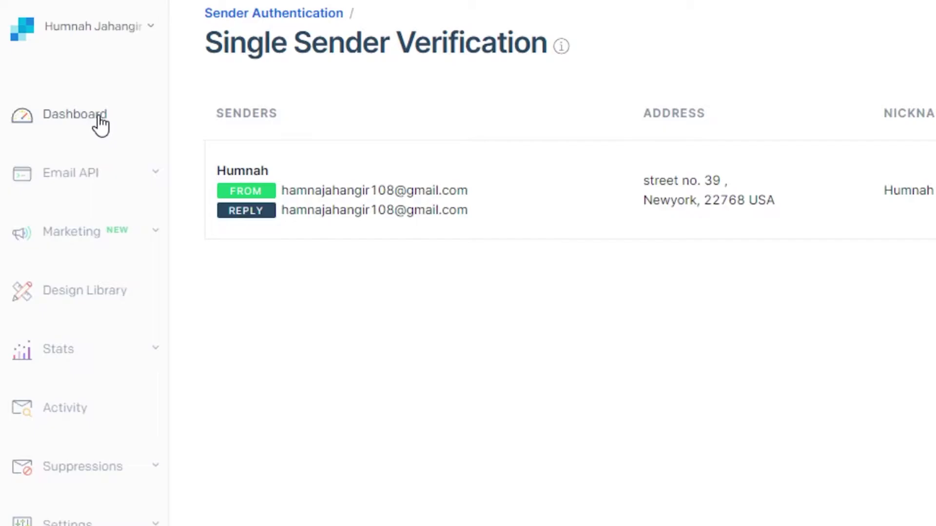
click(101, 126)
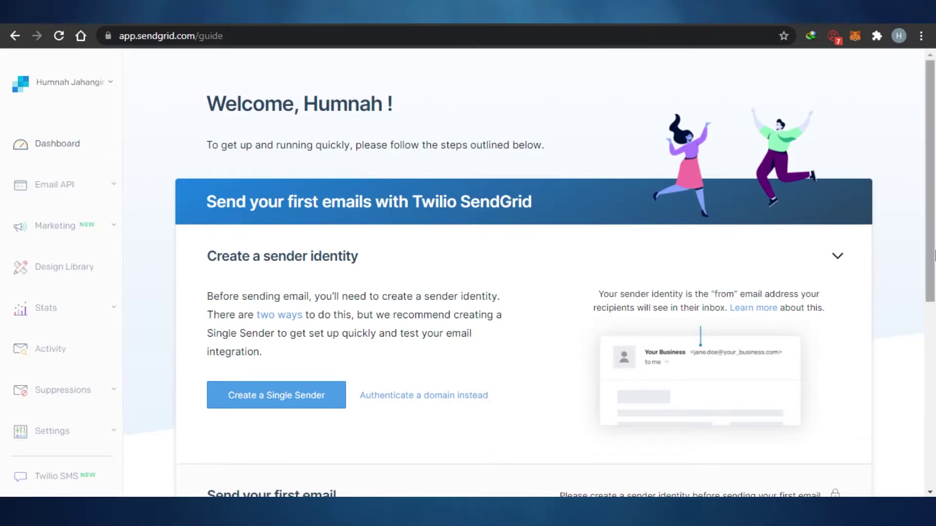
drag(931, 169, 933, 248)
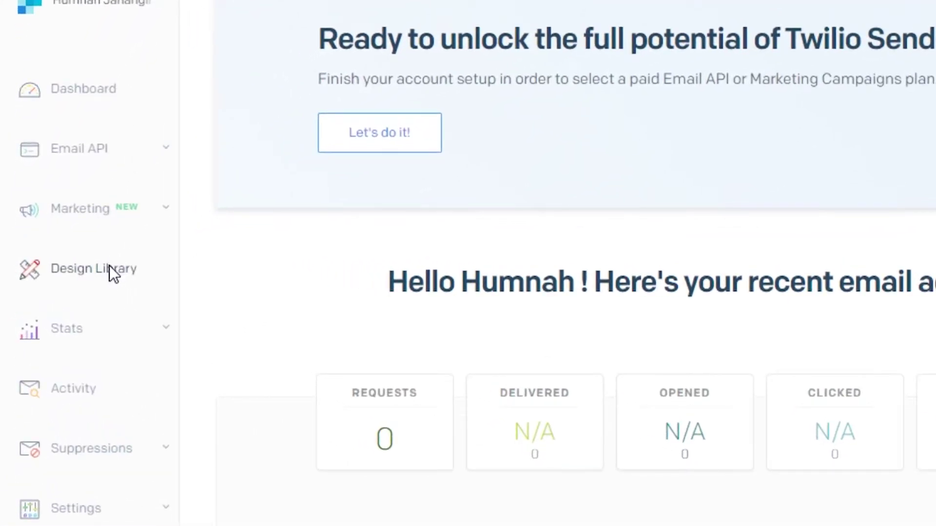
click(110, 268)
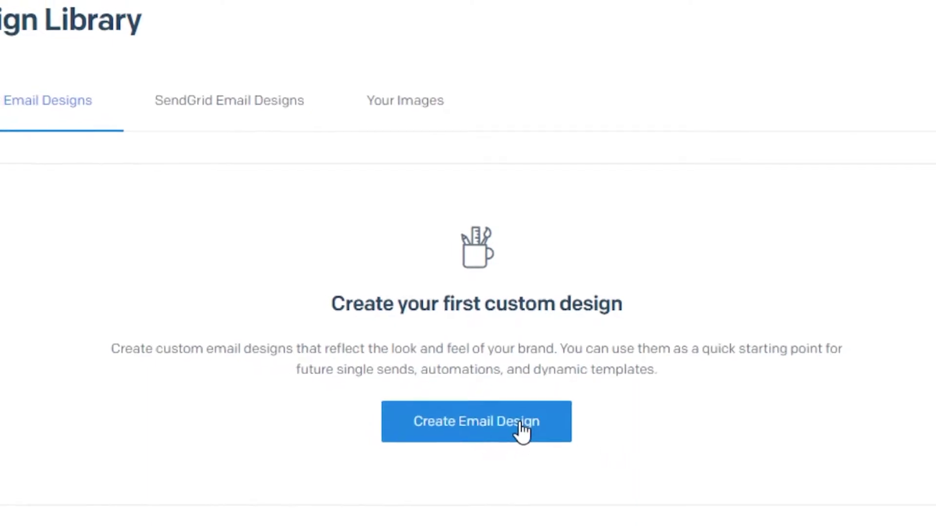
click(239, 121)
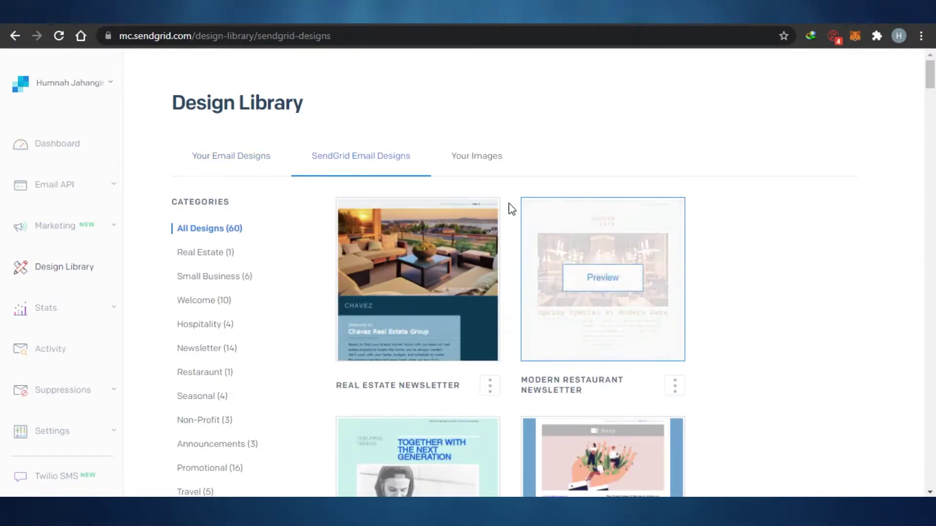
mouse_move(930, 85)
mouse_down()
mouse_move(932, 185)
mouse_move(933, 95)
mouse_up()
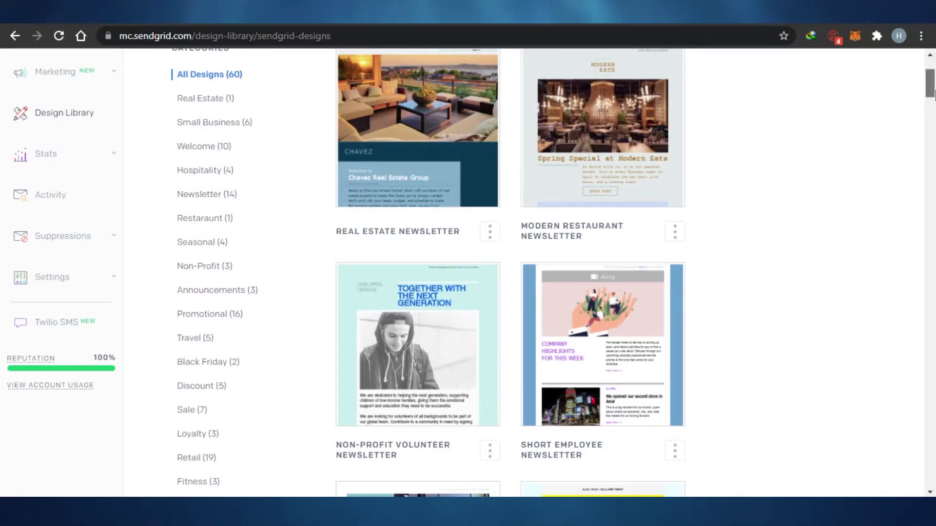
scroll(933, 96, up, 3)
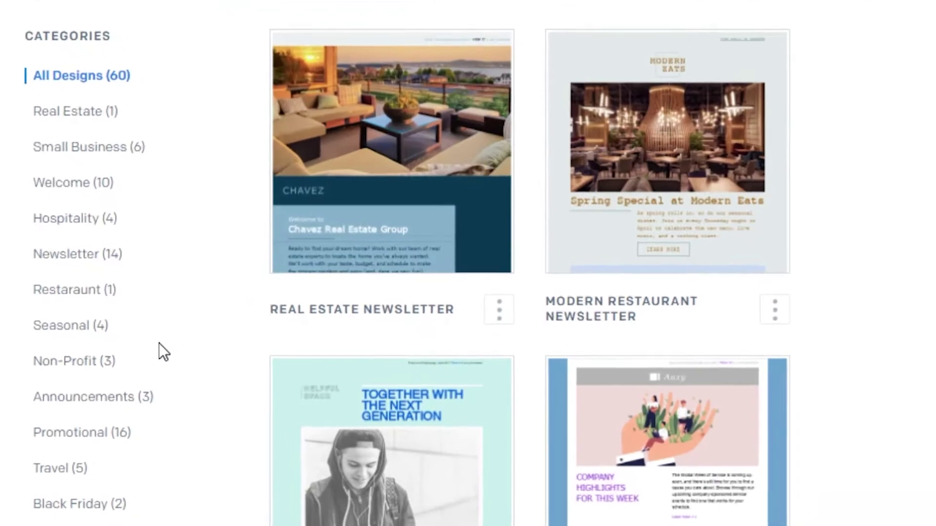
scroll(530, 263, down, 4)
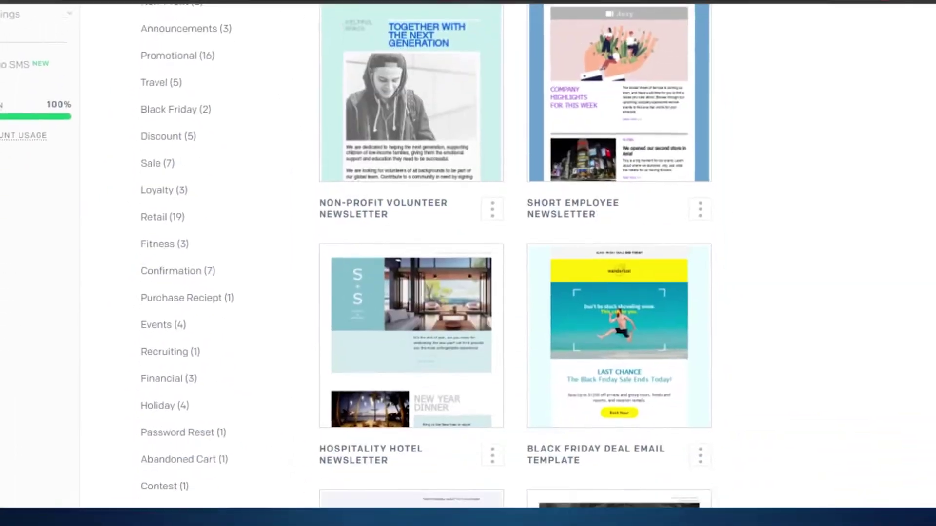
scroll(935, 115, down, 3)
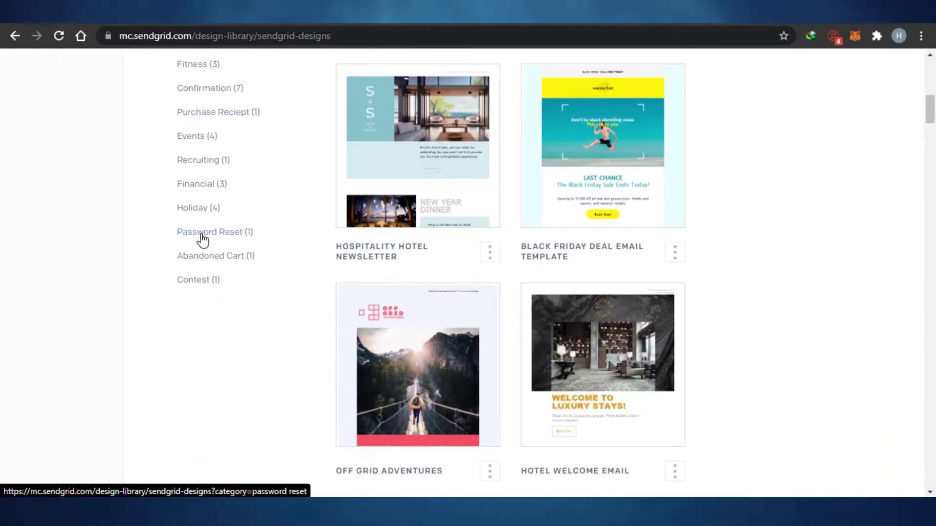
mouse_move(370, 338)
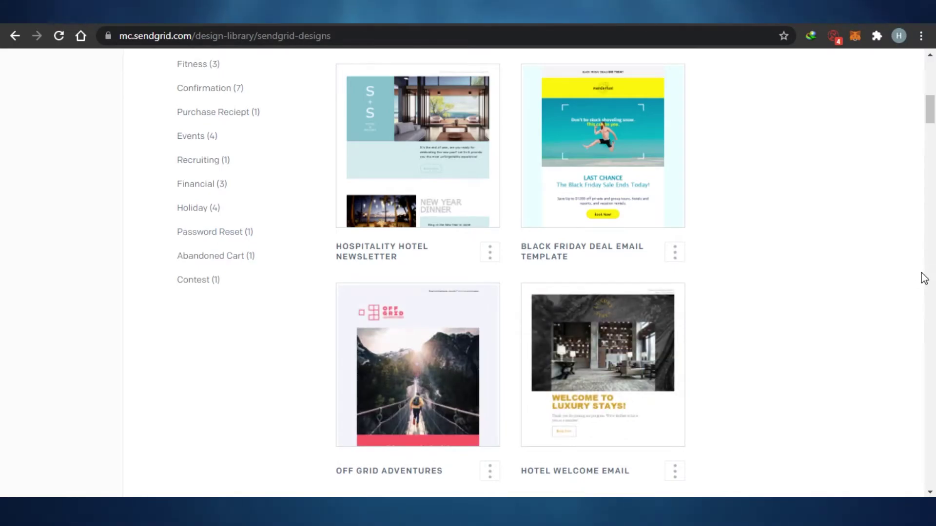
scroll(933, 161, down, 20)
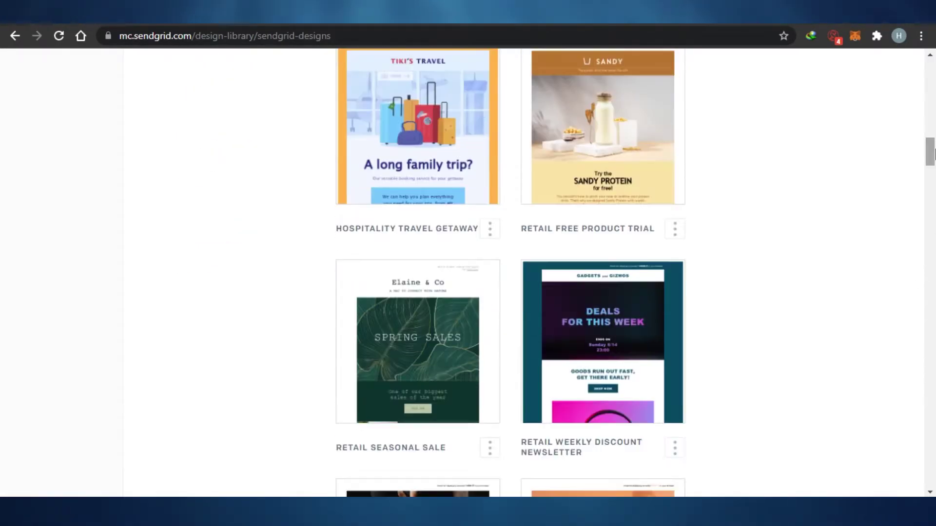
drag(933, 174, 933, 110)
drag(932, 132, 933, 155)
- Filter the Design Library to Small Business and find the Promotional Email Template card
click(214, 276)
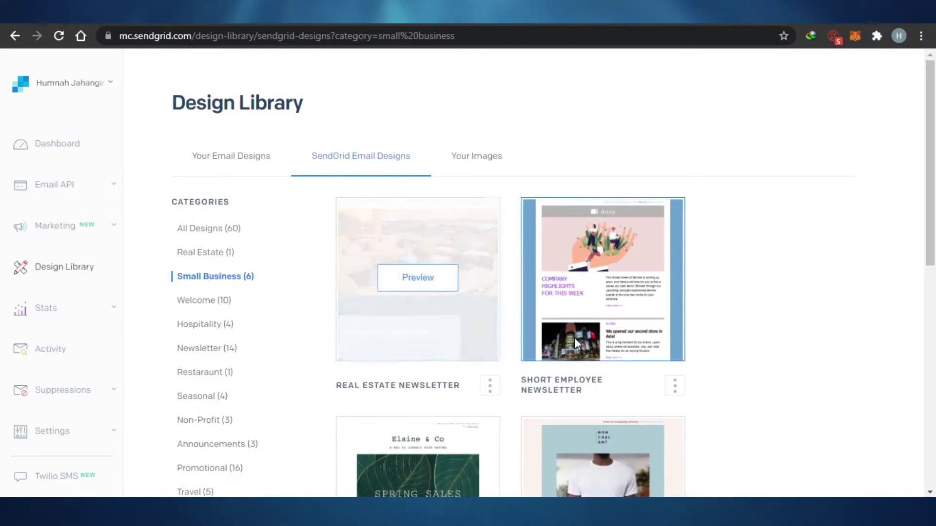
drag(930, 195, 932, 369)
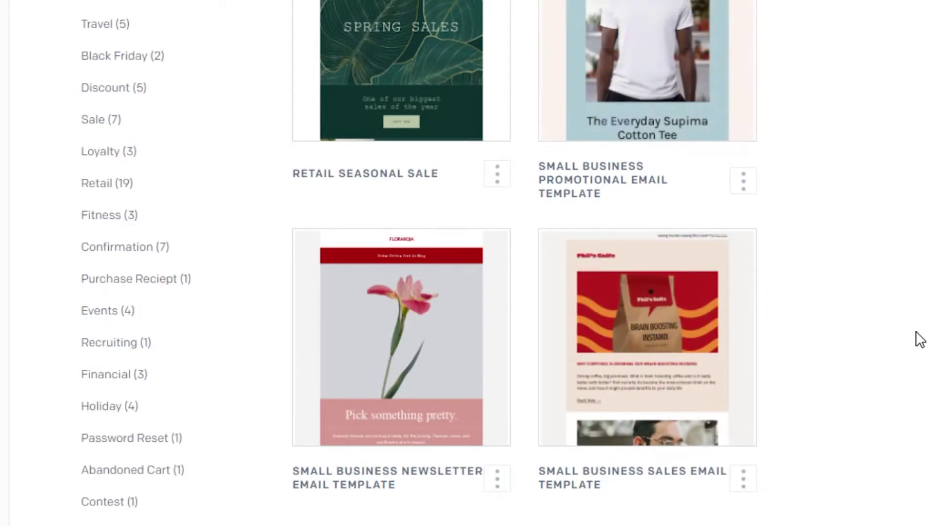
scroll(901, 194, up, 3)
mouse_move(707, 150)
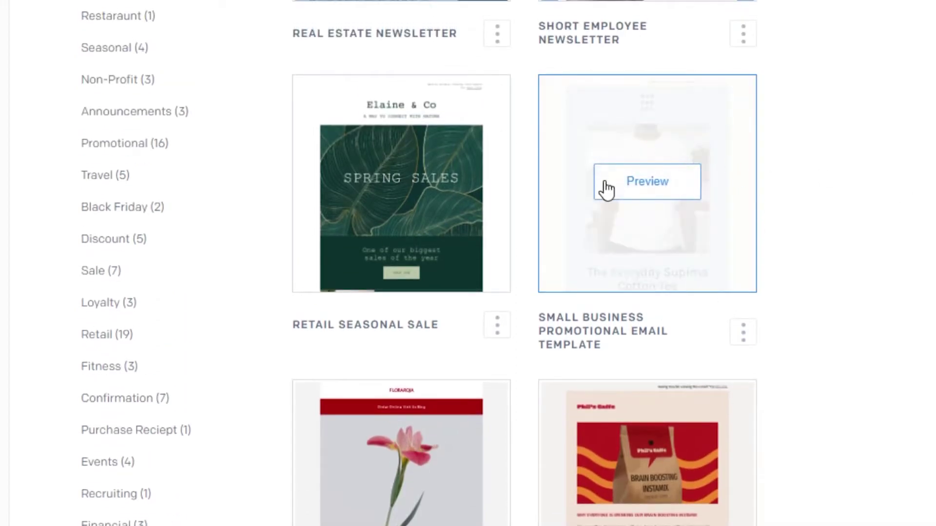
- Preview the Supima tee promotional template on desktop, then in its Mobile layout
click(660, 184)
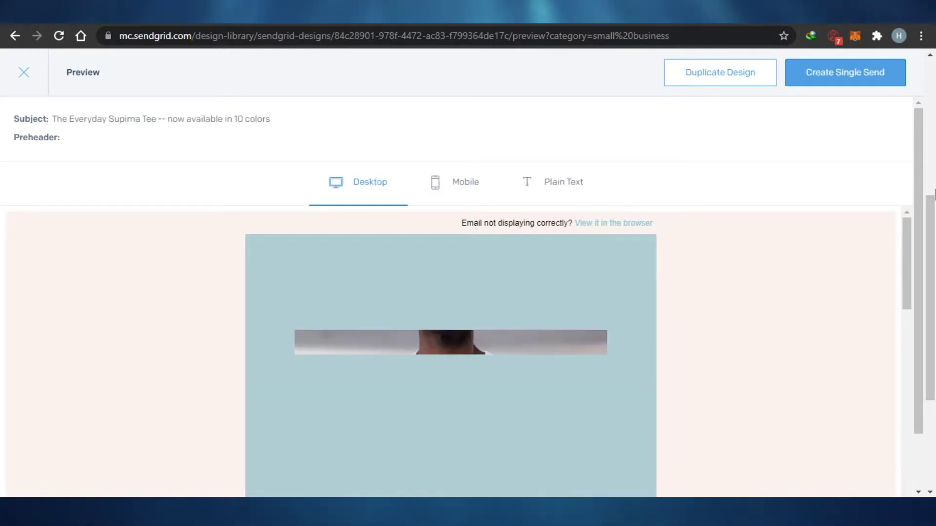
mouse_move(907, 251)
mouse_down()
mouse_move(907, 480)
mouse_move(916, 248)
mouse_move(902, 355)
mouse_move(912, 268)
mouse_up()
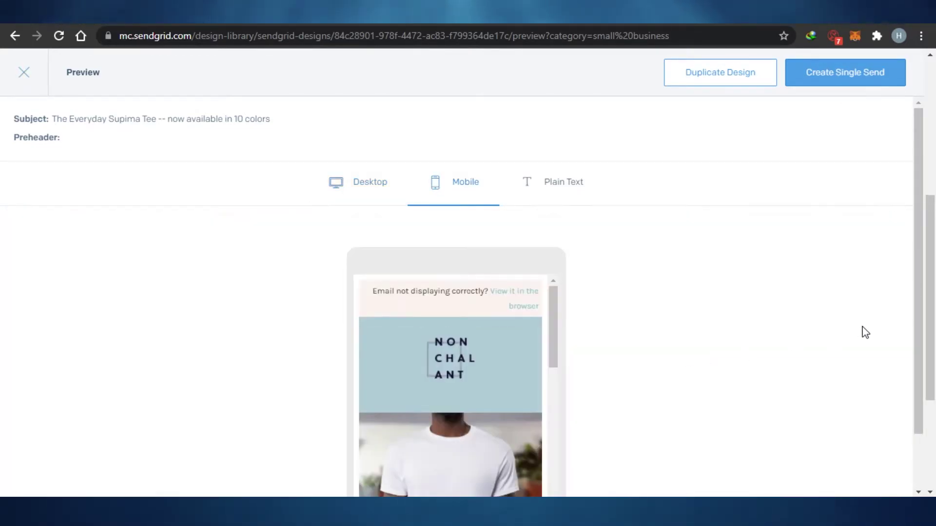
scroll(873, 341, down, 2)
drag(554, 240, 541, 436)
scroll(538, 486, down, 1)
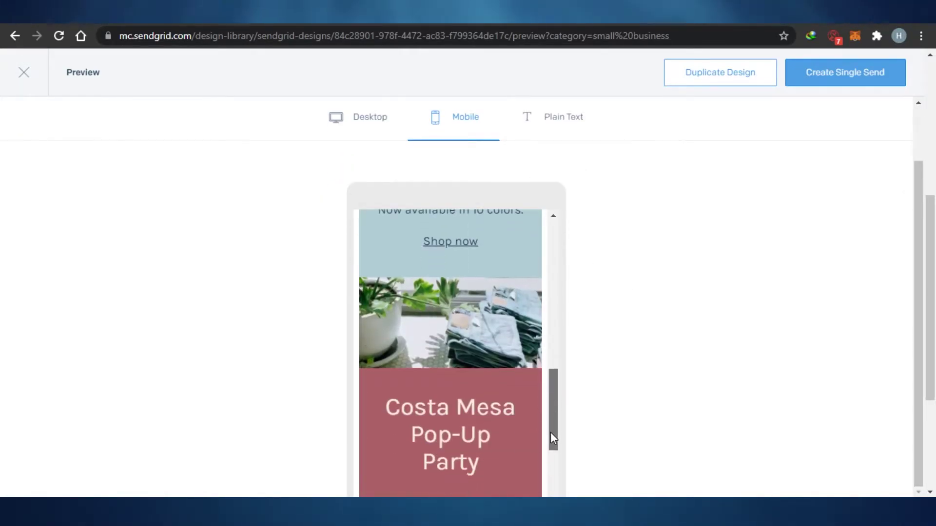
mouse_move(552, 483)
mouse_down()
mouse_move(554, 424)
mouse_move(556, 488)
mouse_up()
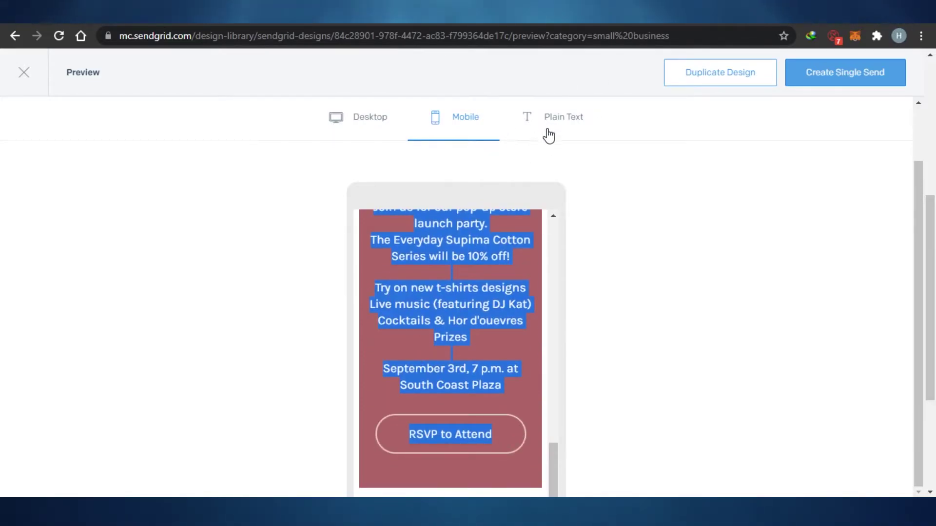
scroll(682, 117, up, 2)
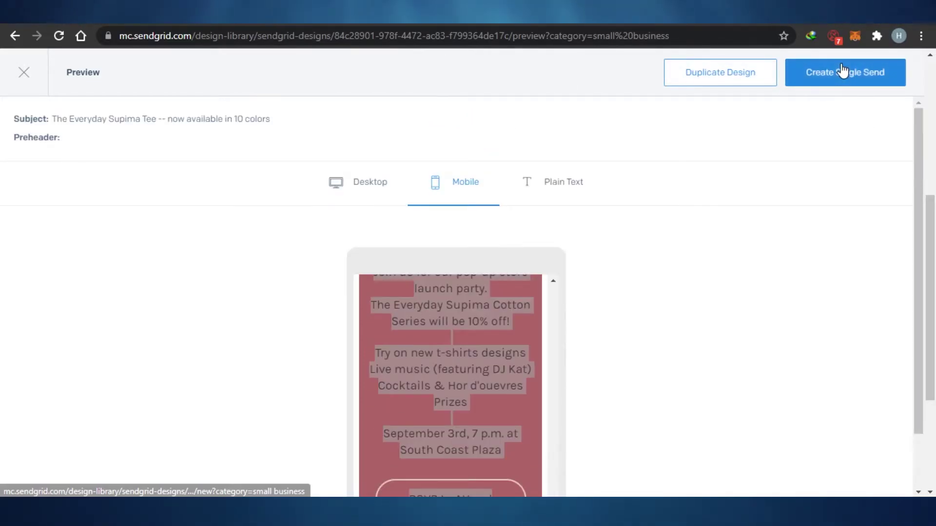
- Close the preview and create a Single Send from the T-shirt promo template
click(20, 77)
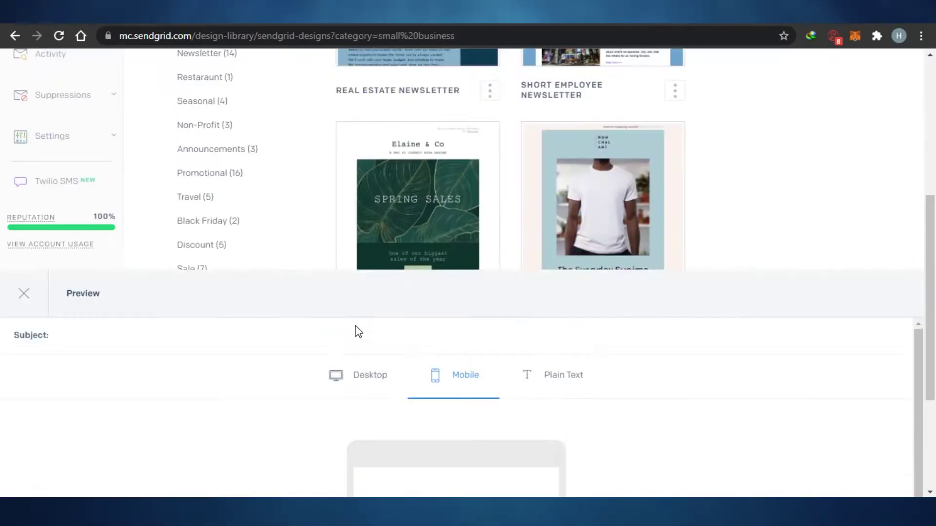
click(675, 316)
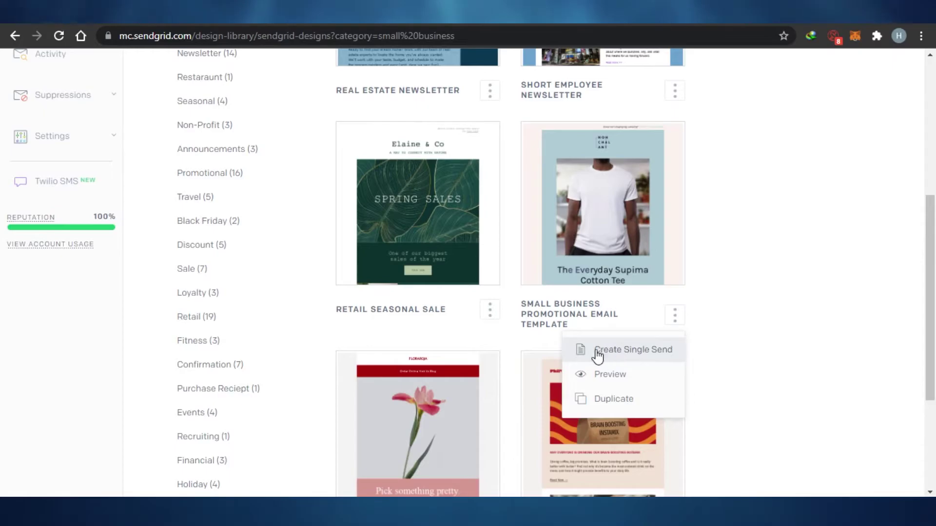
click(628, 353)
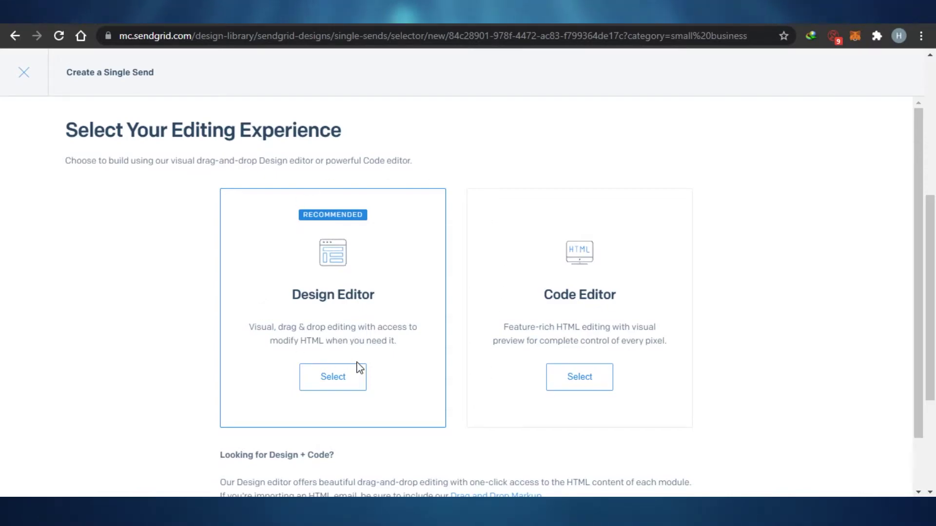
drag(916, 191, 914, 269)
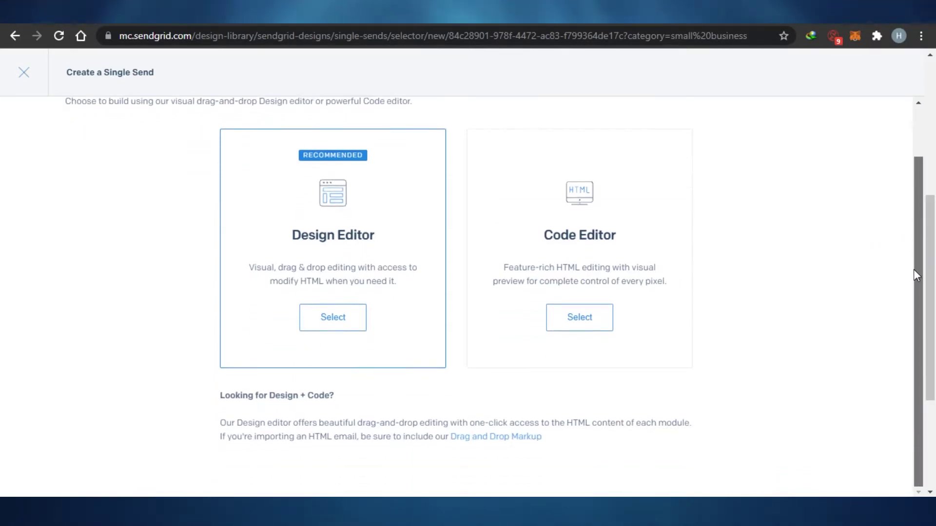
- Choose the Design Editor and look through the settings panel and the Supima tee email
click(333, 326)
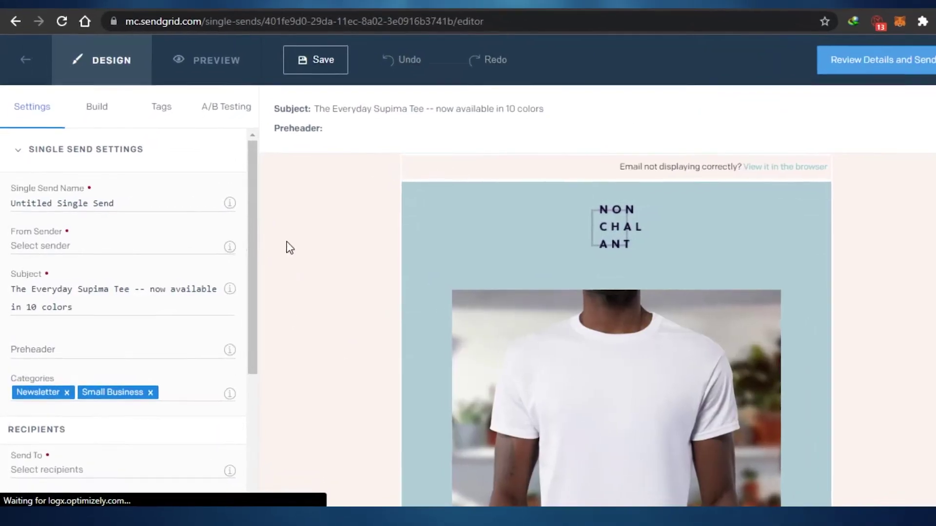
scroll(323, 233, down, 5)
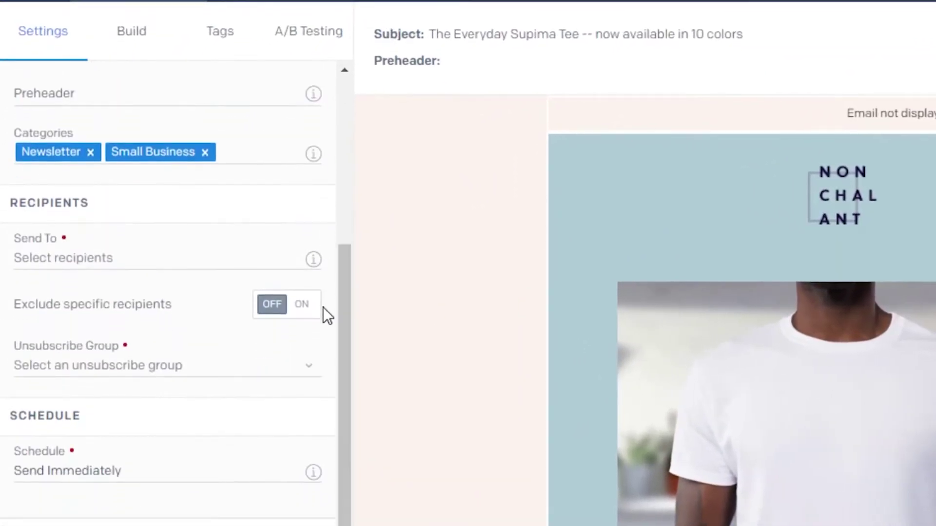
drag(349, 364, 370, 124)
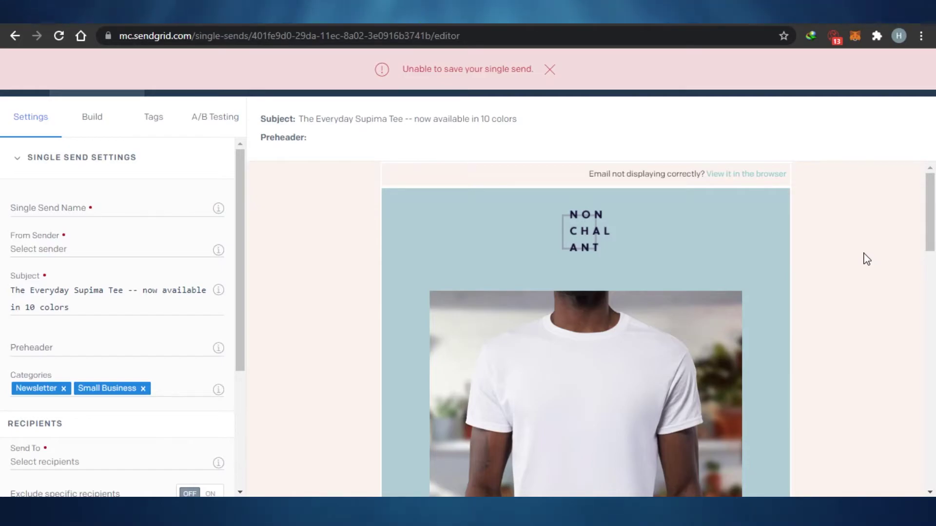
drag(931, 242, 294, 265)
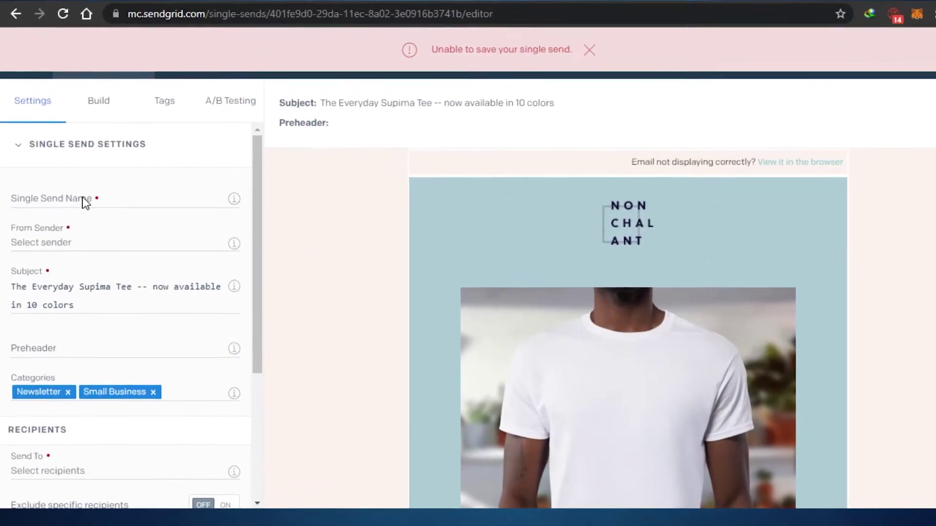
- Name the Single Send THE BIGGEST SALE, choose the verified From Sender, then edit the Subject
click(92, 210)
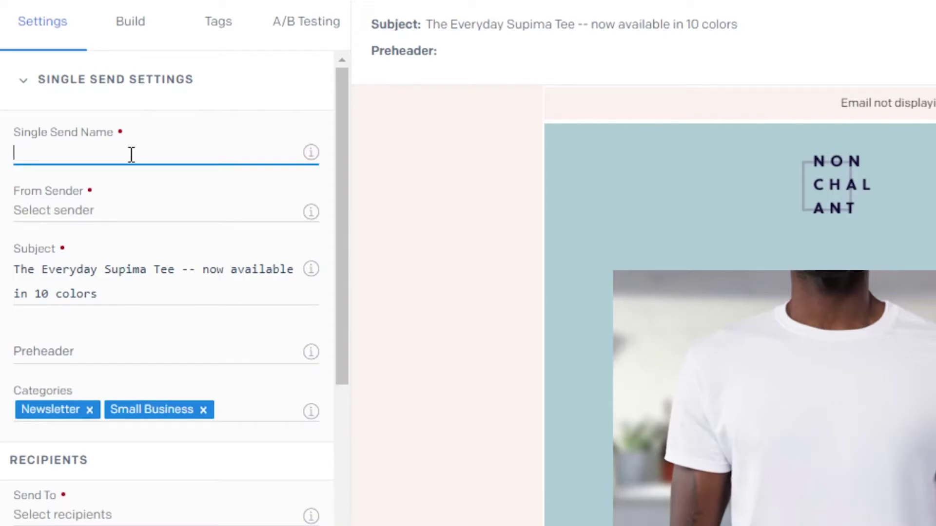
click(176, 225)
click(155, 243)
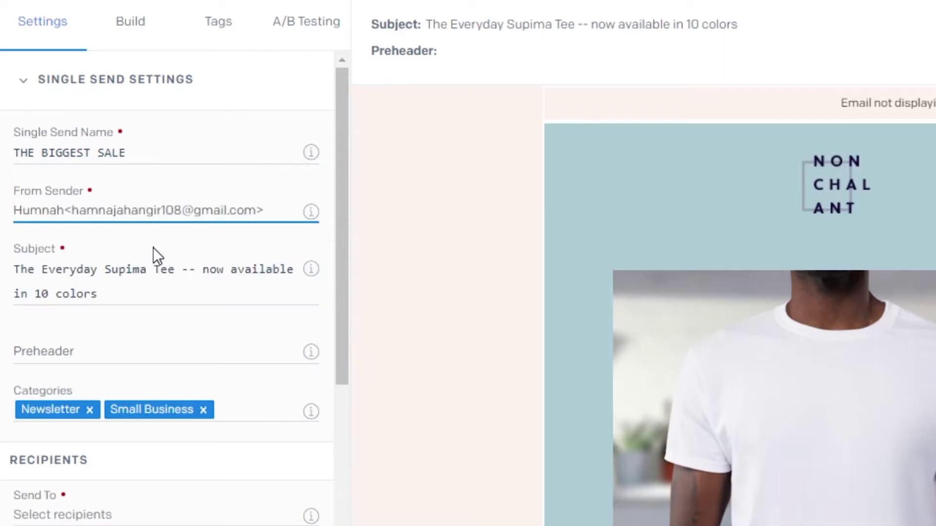
scroll(335, 299, down, 3)
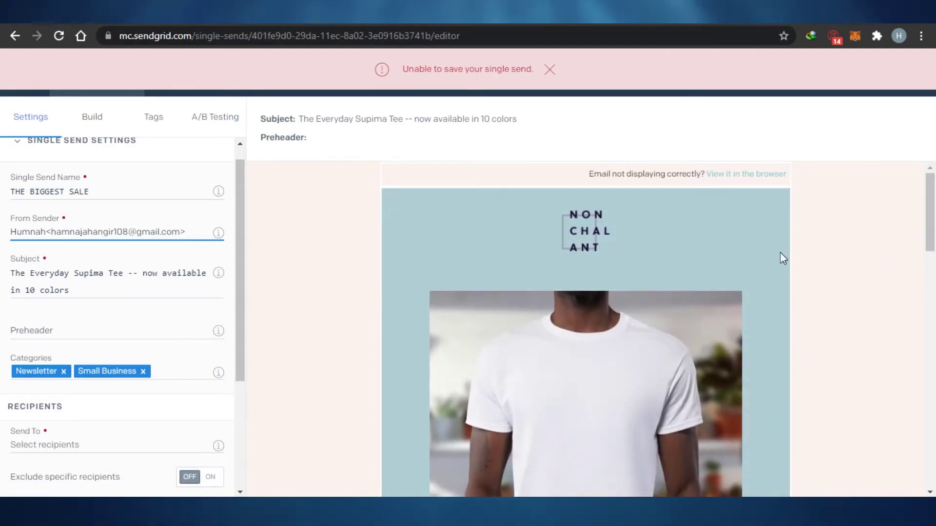
drag(930, 214, 933, 312)
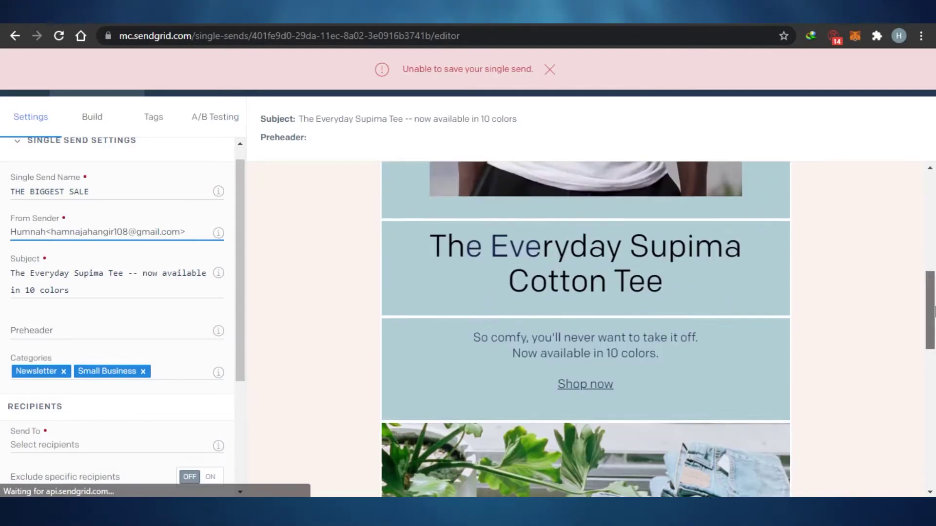
mouse_move(575, 283)
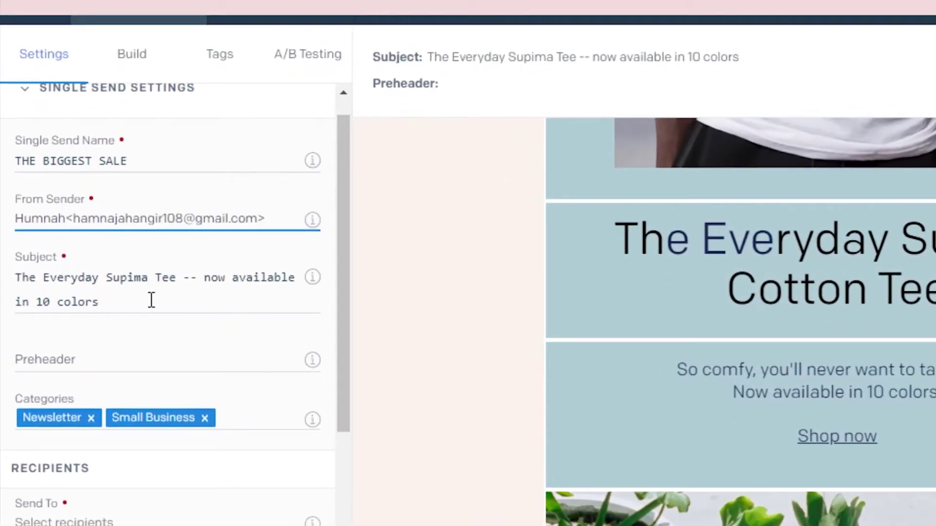
click(127, 298)
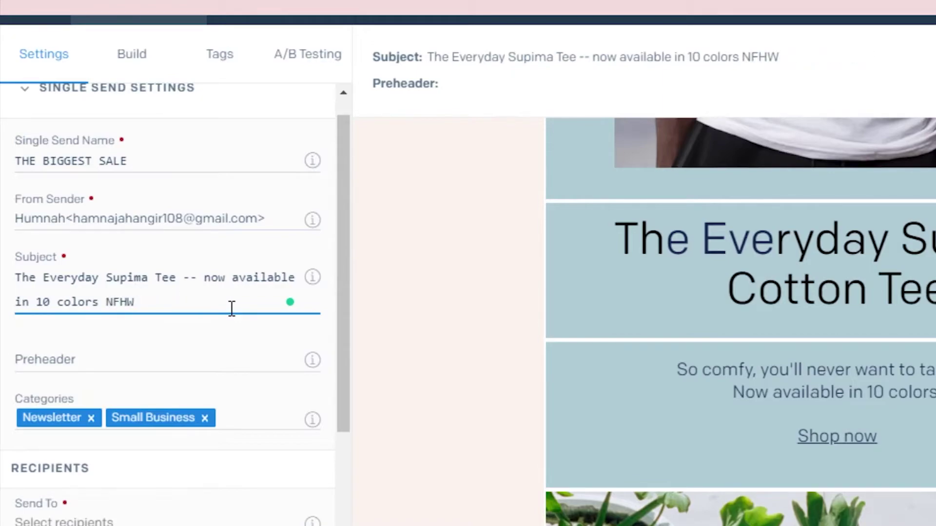
- Trim the subject to end at 'in 10 colors' and add the preheader 'tHE PREHEADER'
key(BackSpace)
scroll(344, 364, down, 3)
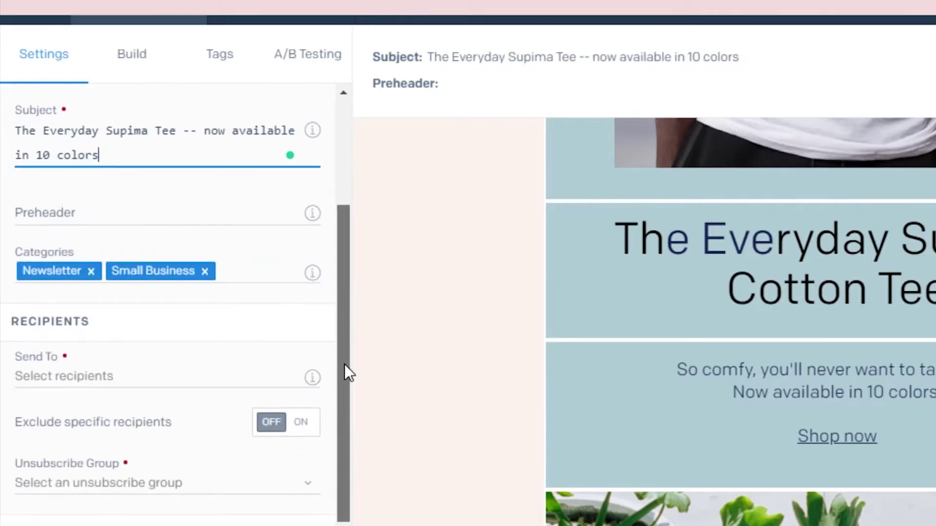
click(132, 209)
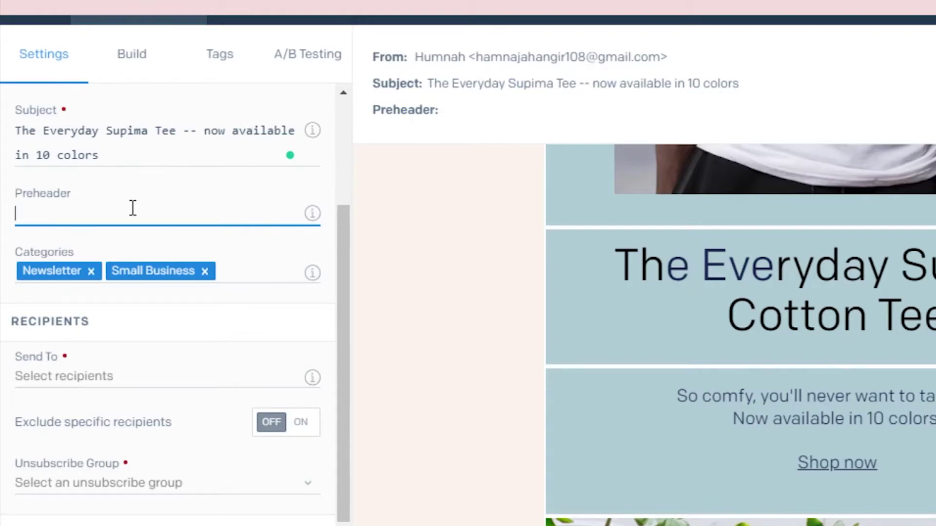
text(tHE PREHEADER)
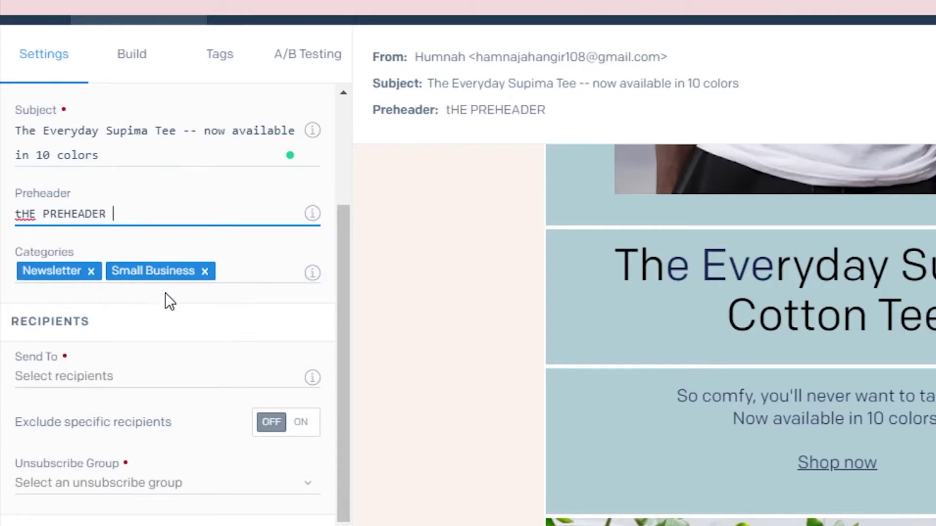
- Replace the Newsletter category with EMAIL
click(92, 272)
mouse_move(309, 279)
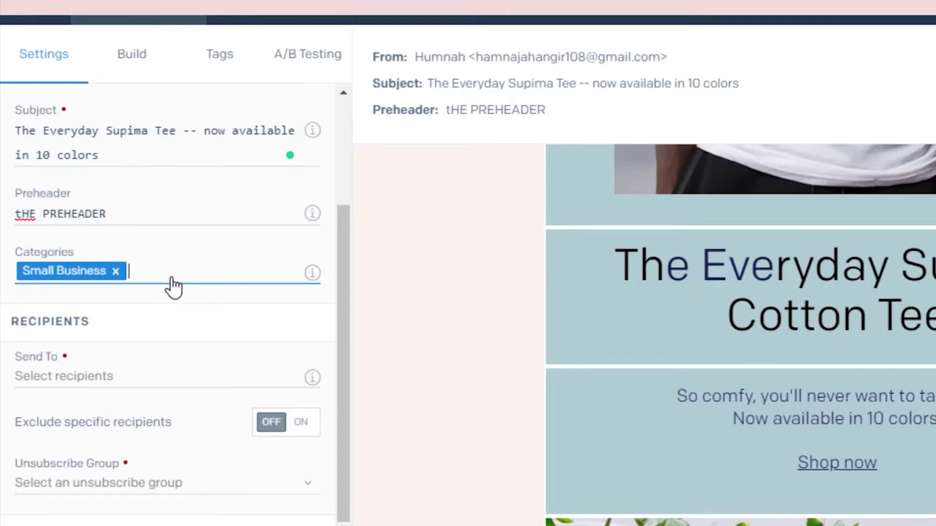
text(EMAIL)
key(Return)
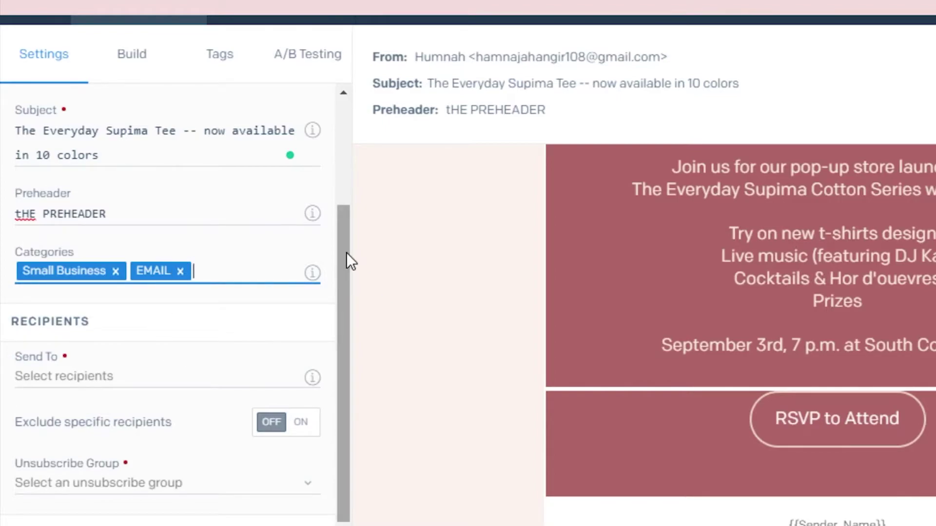
drag(346, 252, 347, 326)
click(111, 291)
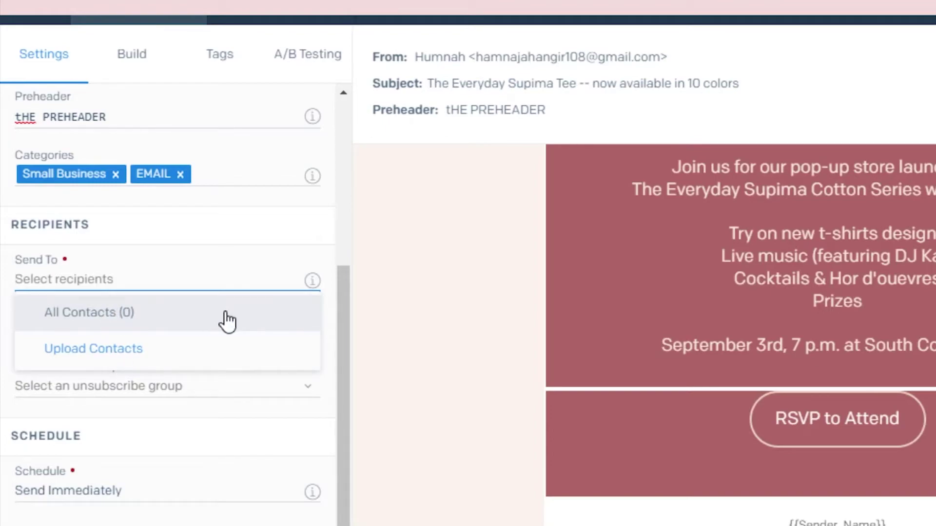
- Search the recipient lists without a match and turn on Exclude specific recipients
click(189, 286)
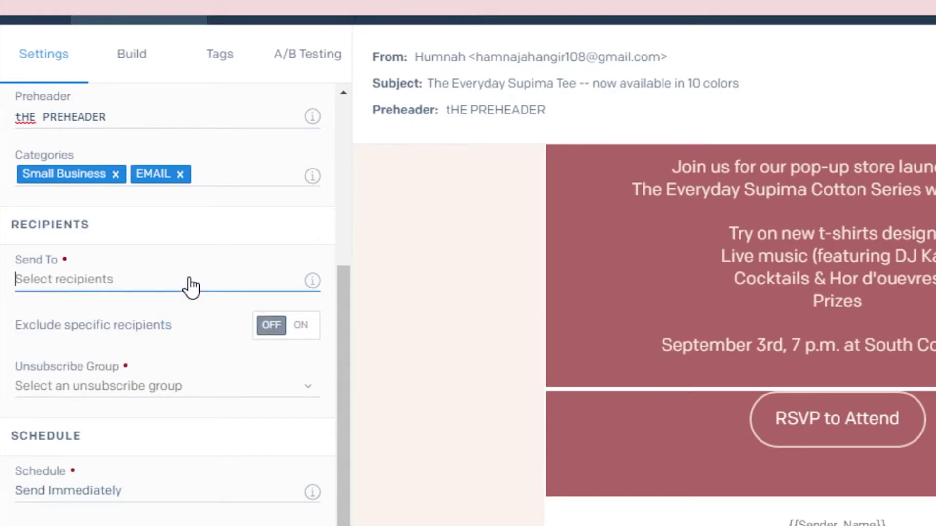
text(CAN)
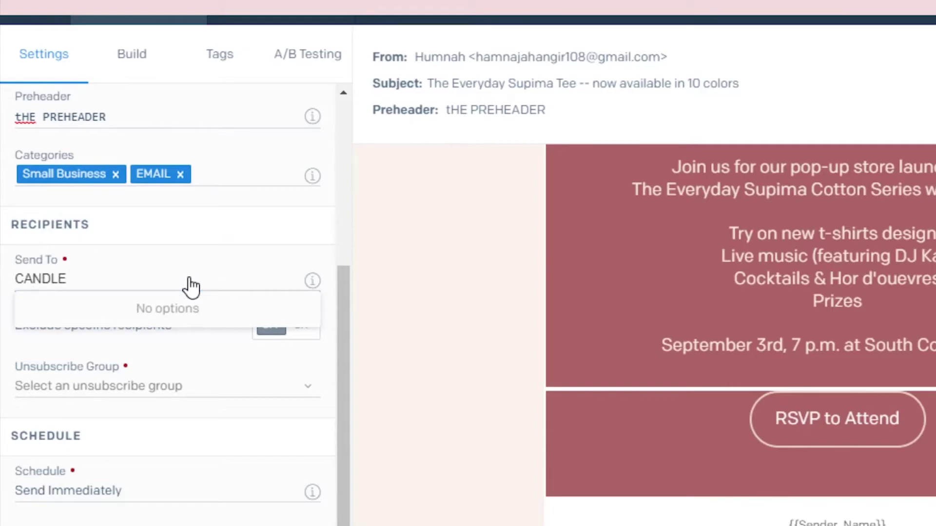
text(DL)
key(BackSpace)
key(BackSpace)
key(BackSpace)
key(BackSpace)
text(andlestir18)
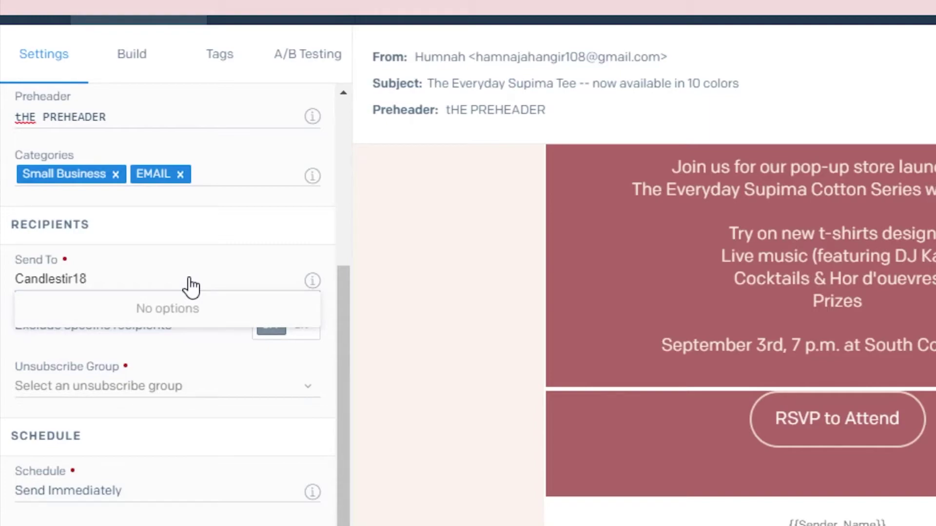
scroll(347, 426, down, 1)
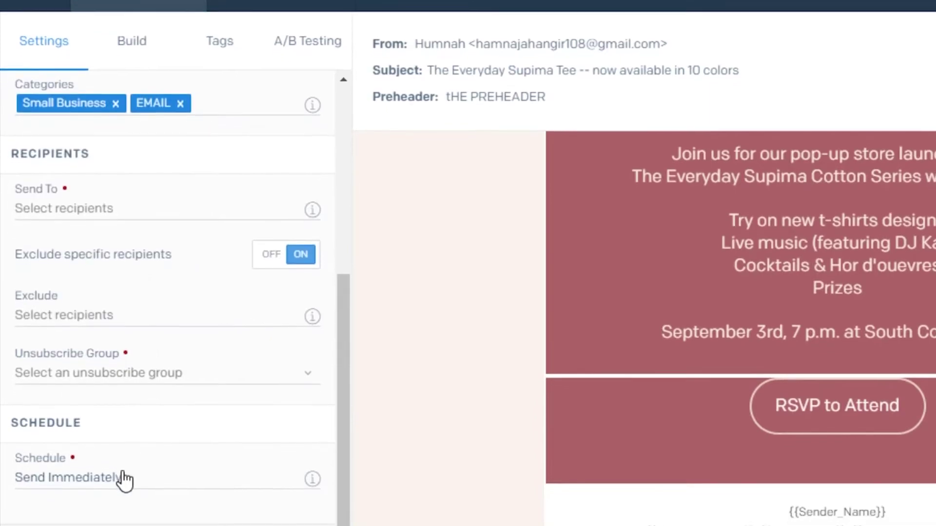
scroll(181, 438, down, 2)
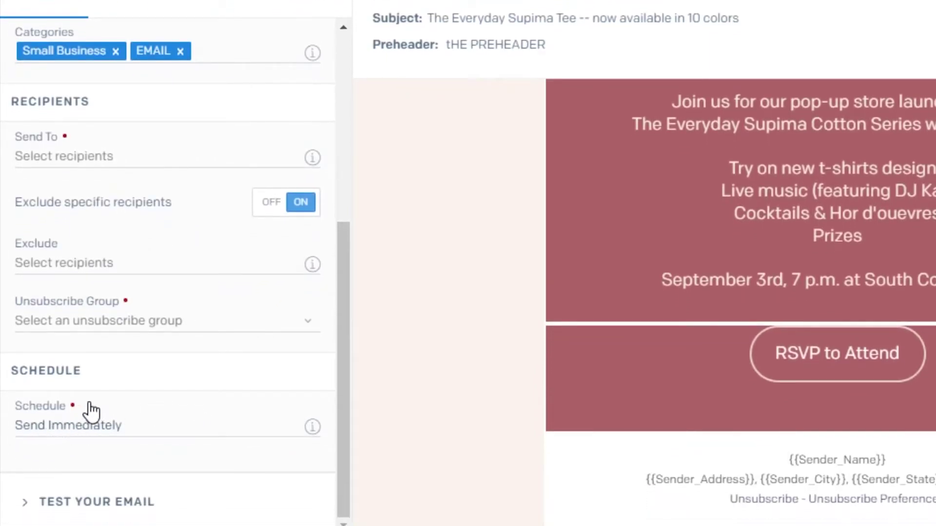
mouse_move(313, 427)
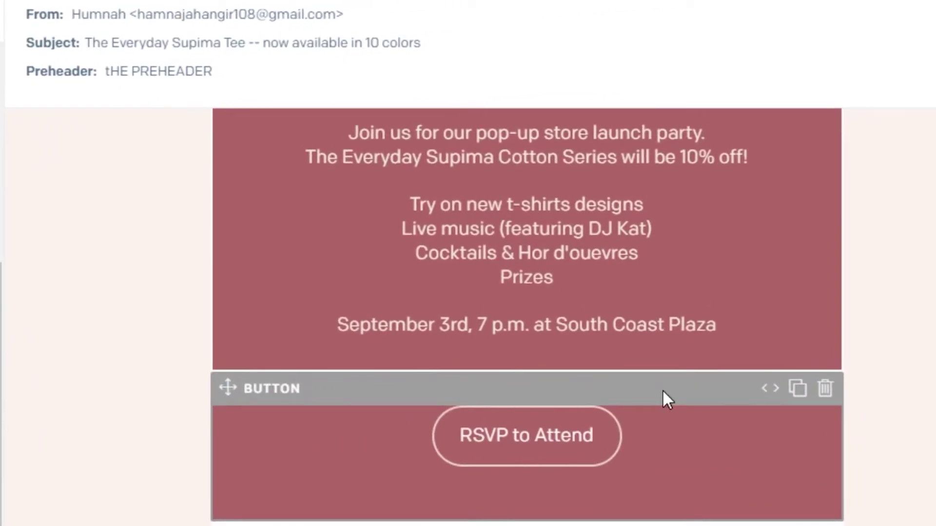
- Replace 'Now available in 10 colors.' with 'Now this offer is limited' in the product text
scroll(892, 244, up, 10)
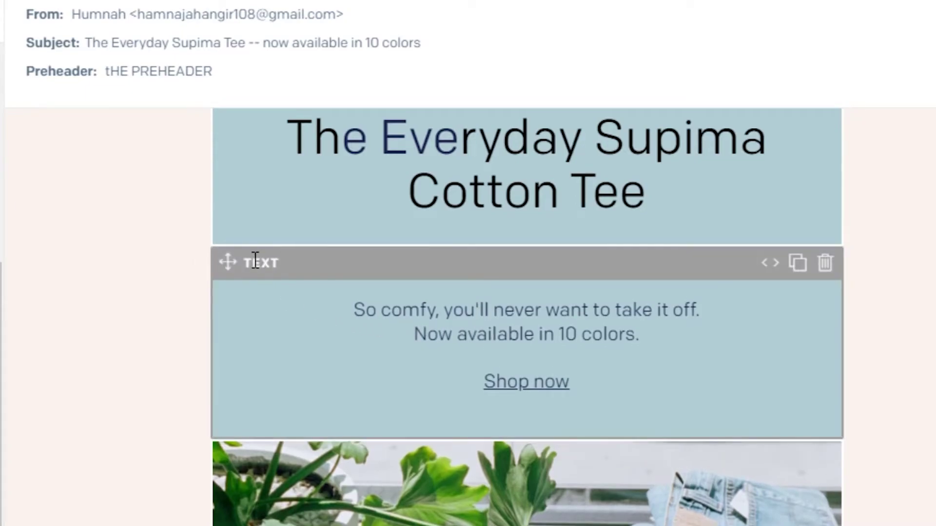
click(255, 262)
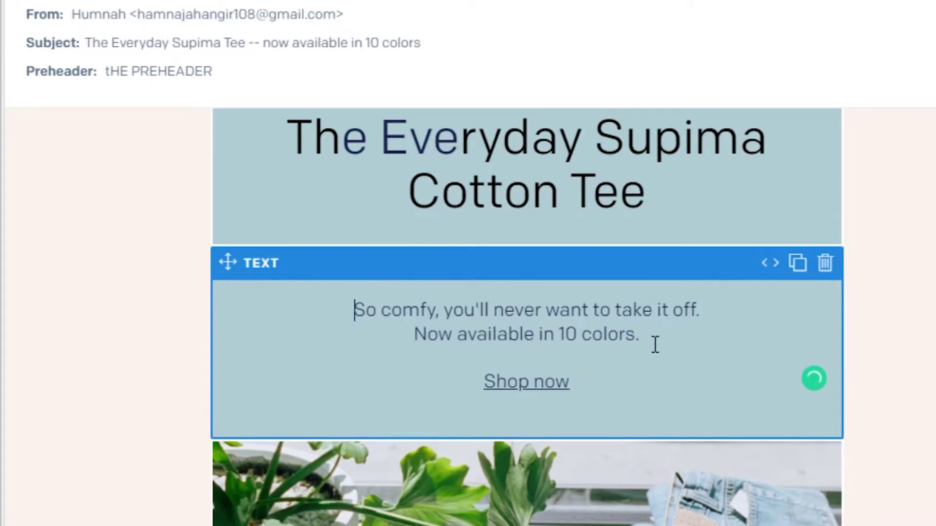
key(BackSpace)
key(BackSpace)
key(BackSpace)
key(BackSpace)
key(BackSpace)
key(BackSpace)
key(BackSpace)
key(BackSpace)
key(BackSpace)
key(BackSpace)
key(BackSpace)
key(BackSpace)
key(BackSpace)
key(BackSpace)
key(BackSpace)
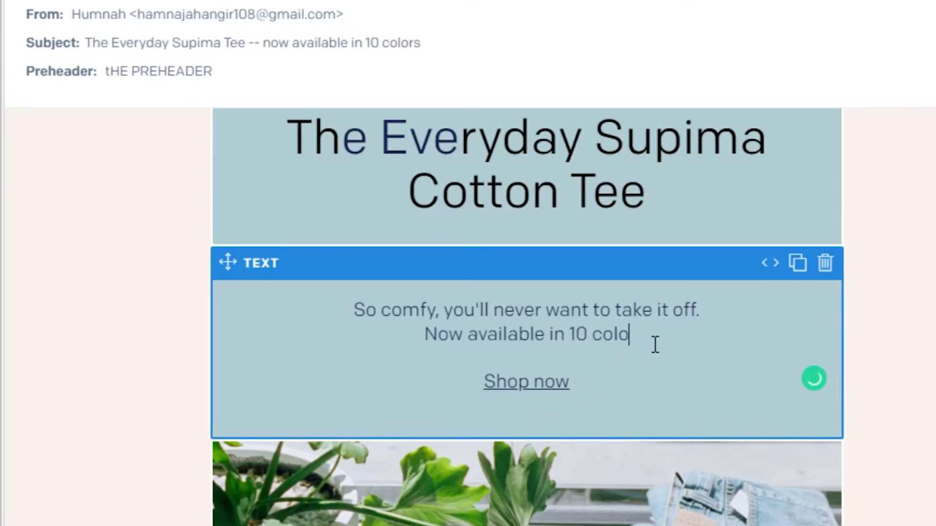
key(BackSpace)
key(BackSpace)
key(BackSpace)
key(BackSpace)
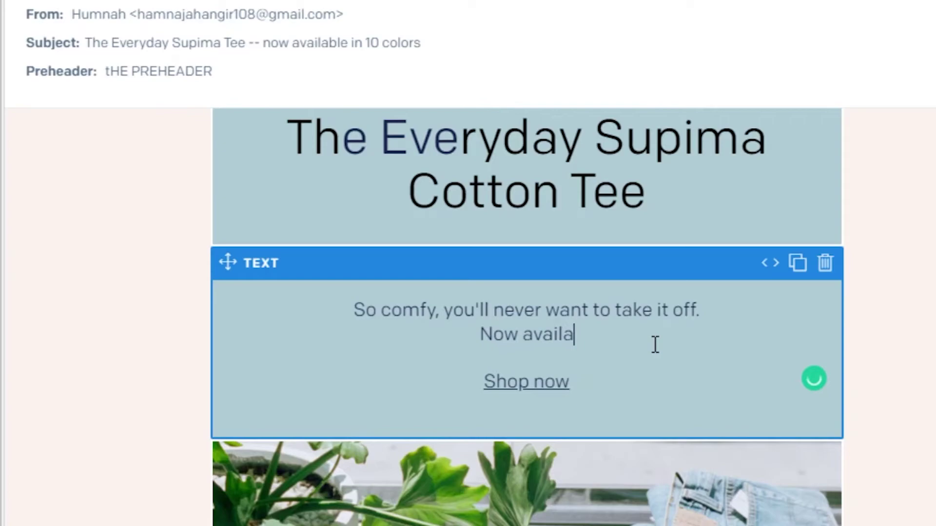
key(BackSpace)
key(BackSpace)
key(BackSpace)
key(BackSpace)
text(this offer is limited)
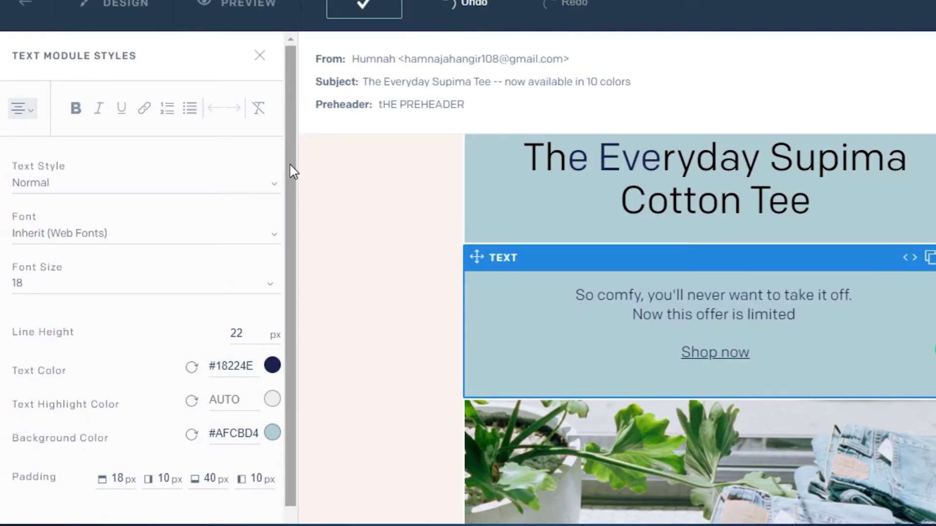
- Set the product text block's font to Arial at size 14
drag(291, 171, 278, 293)
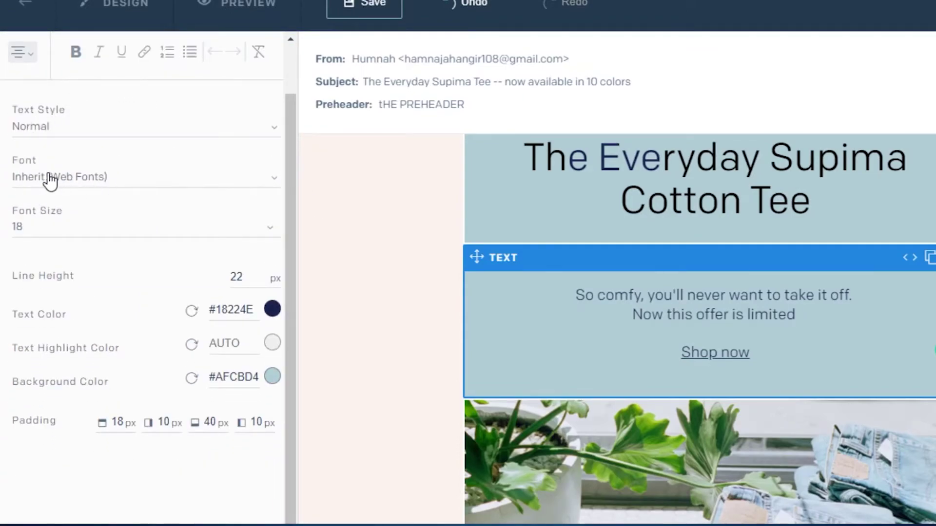
click(272, 182)
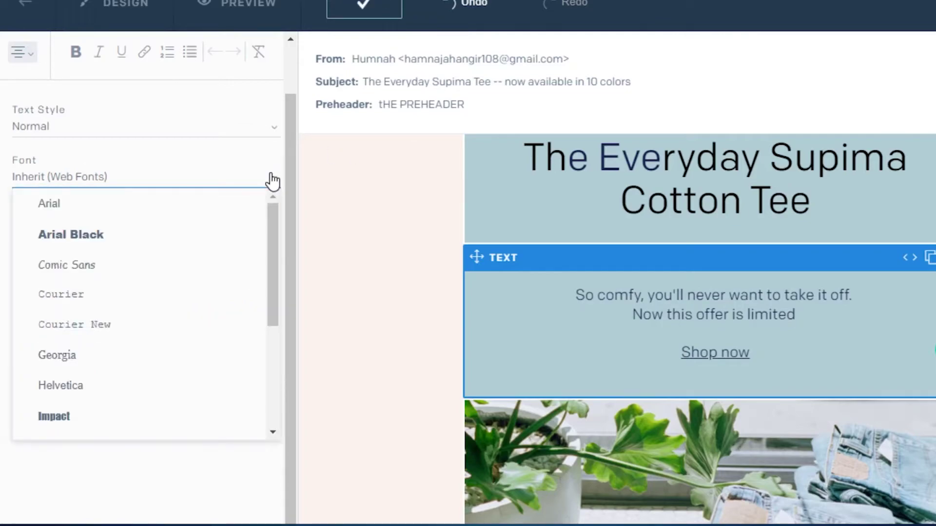
click(81, 205)
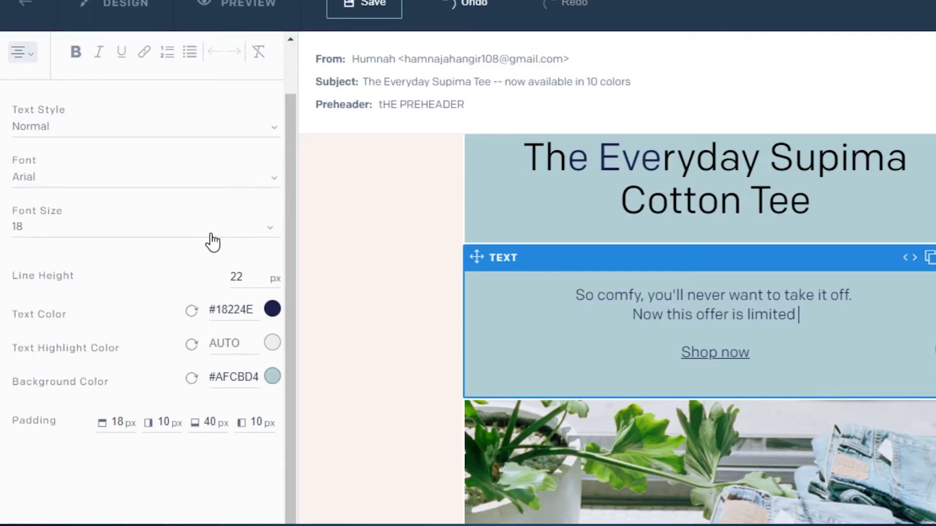
click(269, 232)
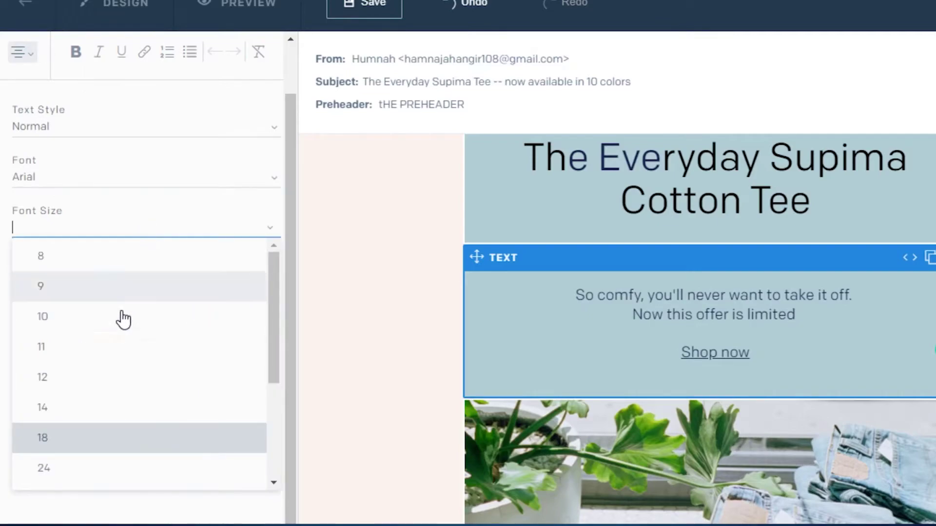
click(103, 423)
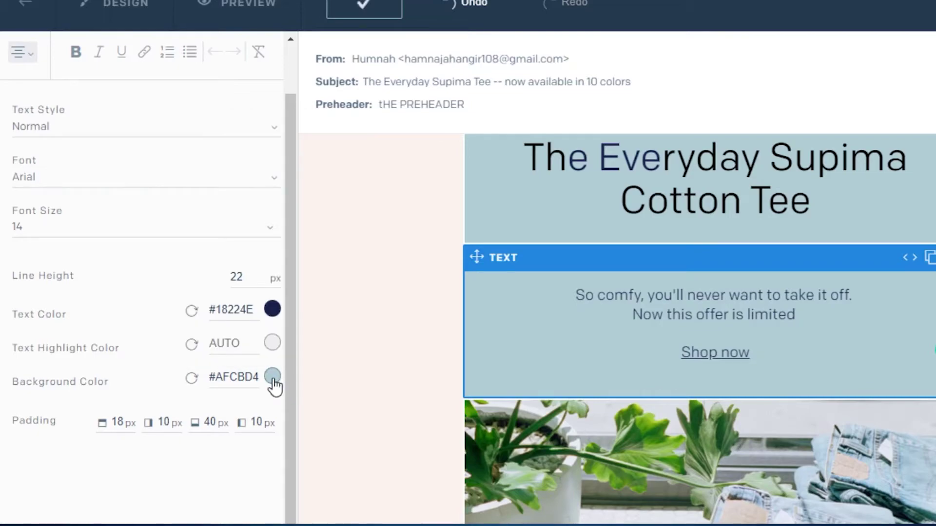
- Change the text block background from #AFCBD4 to light blue #D2F4FF
click(273, 376)
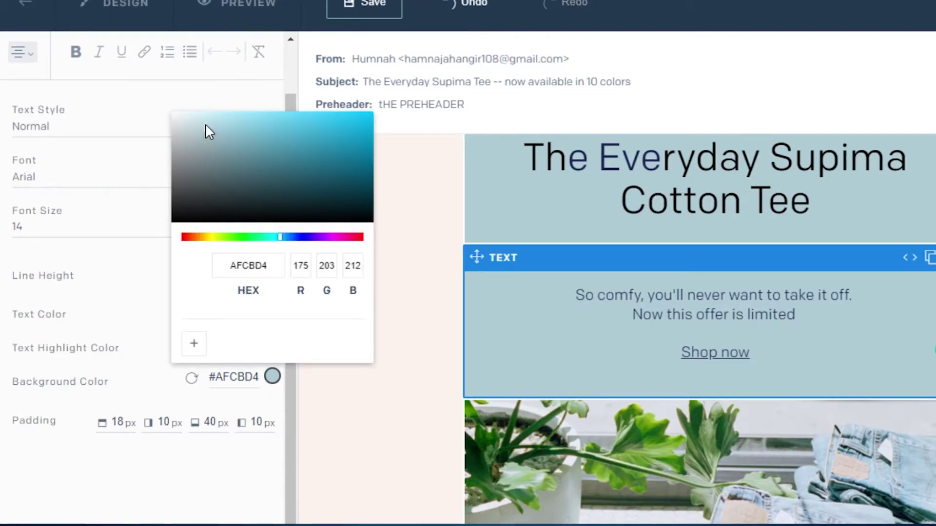
click(205, 114)
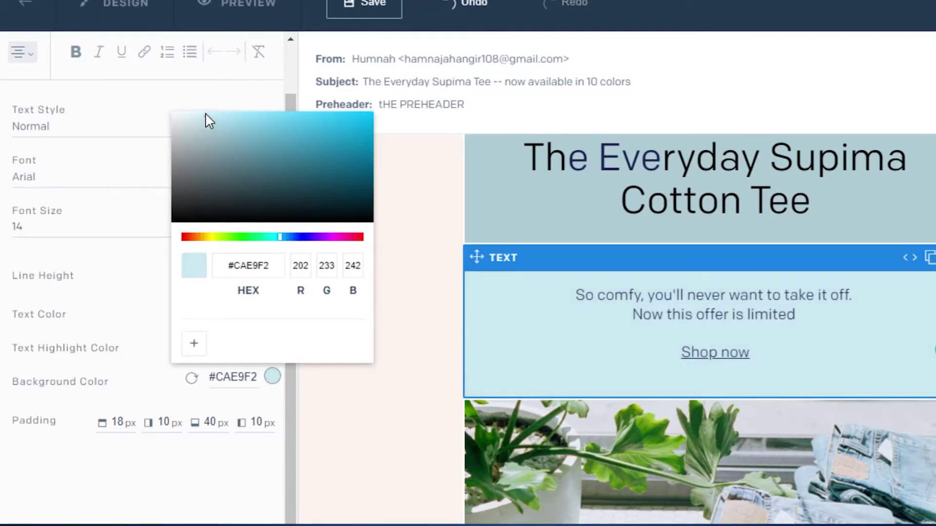
click(218, 145)
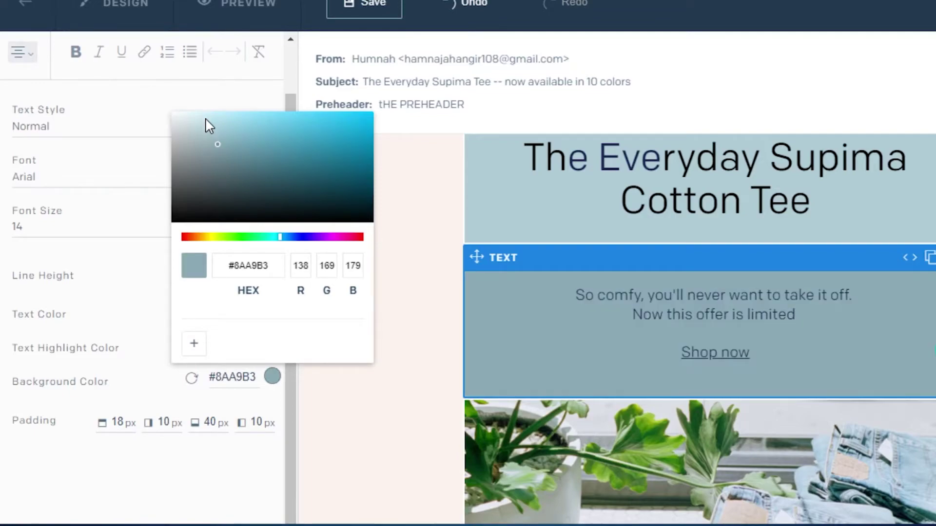
mouse_move(207, 122)
mouse_down()
mouse_move(245, 146)
mouse_move(211, 108)
mouse_up()
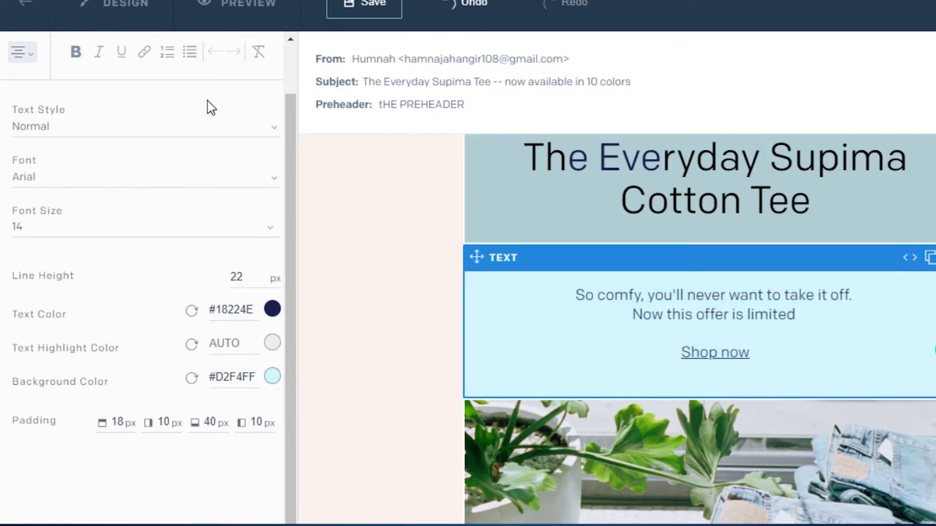
scroll(700, 341, up, 7)
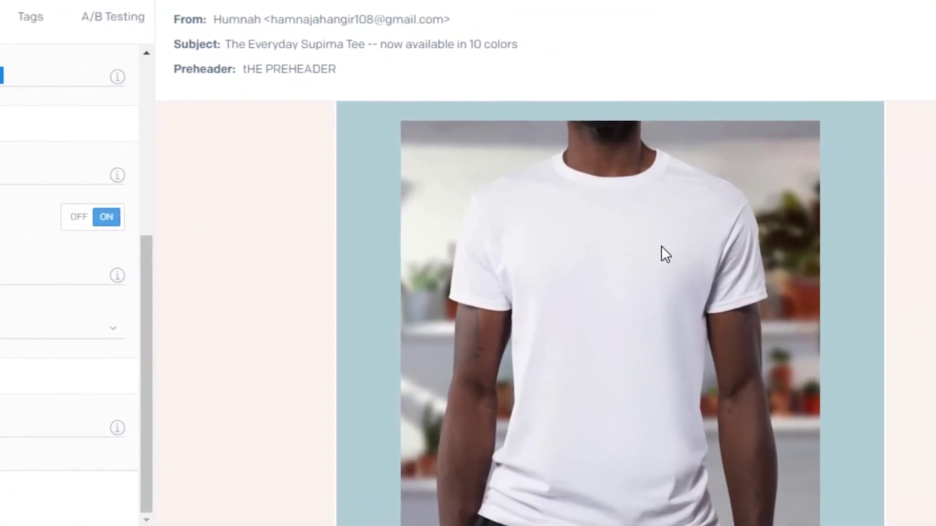
- Insert the white tee photo 456x477.png from the Image Library as the product image
mouse_move(605, 280)
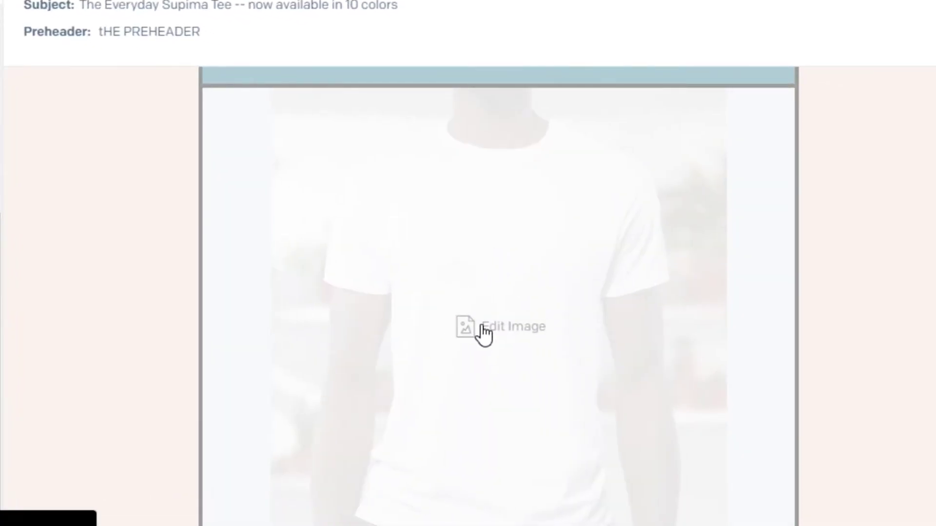
click(485, 334)
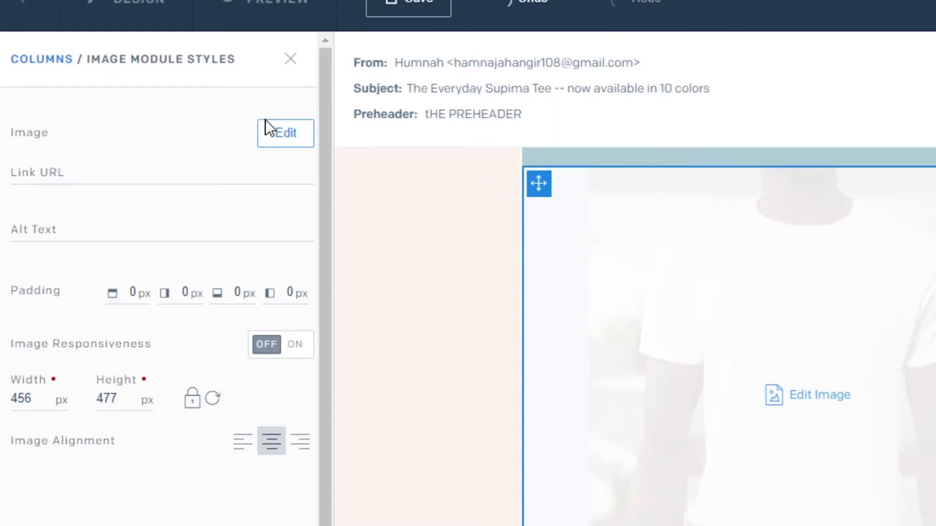
click(276, 142)
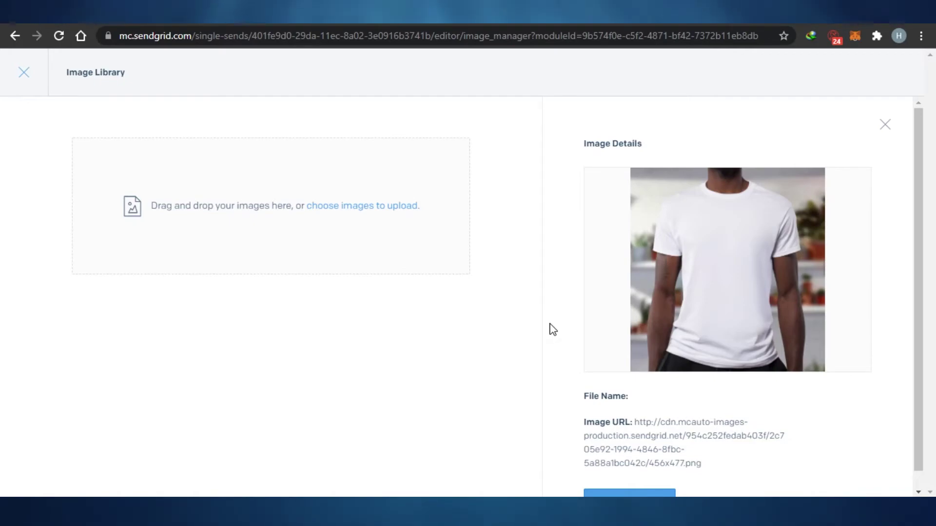
scroll(760, 468, down, 1)
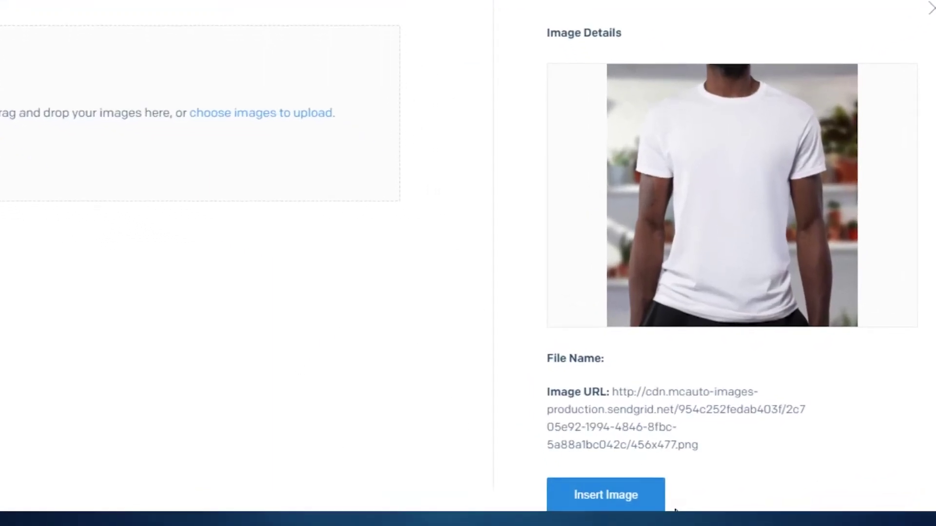
click(592, 504)
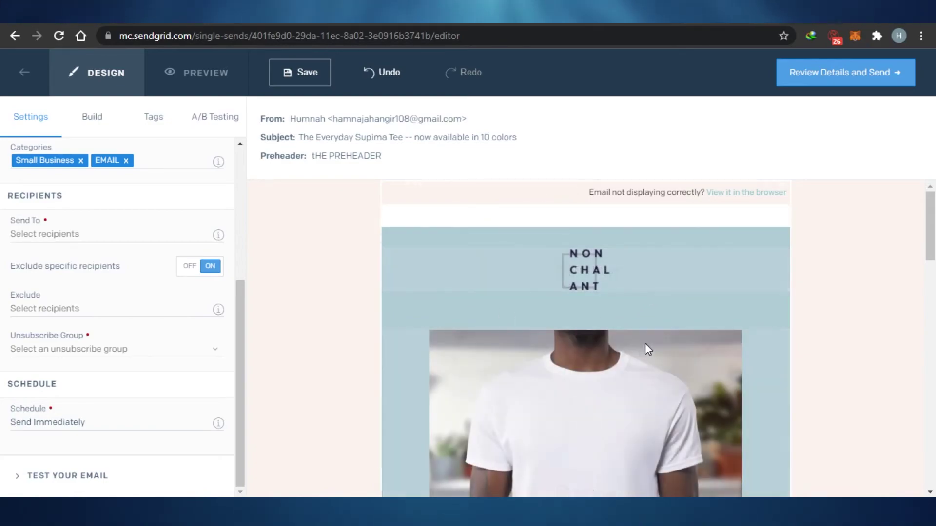
click(589, 271)
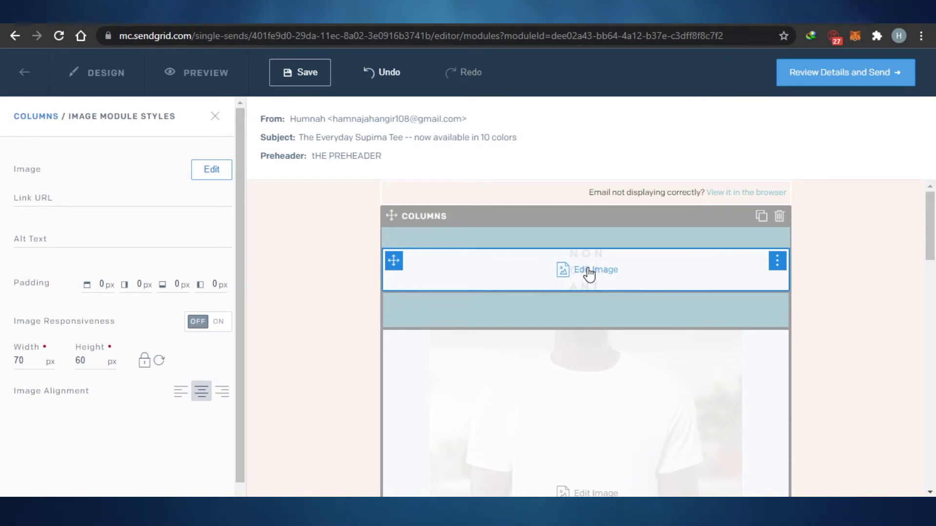
click(215, 117)
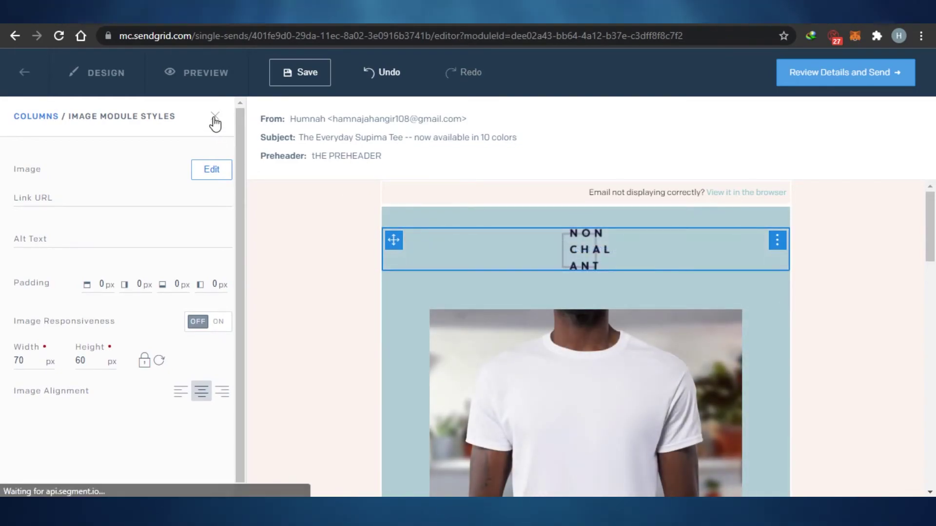
drag(931, 229, 920, 449)
- Delete the cocktails and prizes lines so the party details end at 'Live music (featuring DJ Ka'
scroll(603, 380, up, 1)
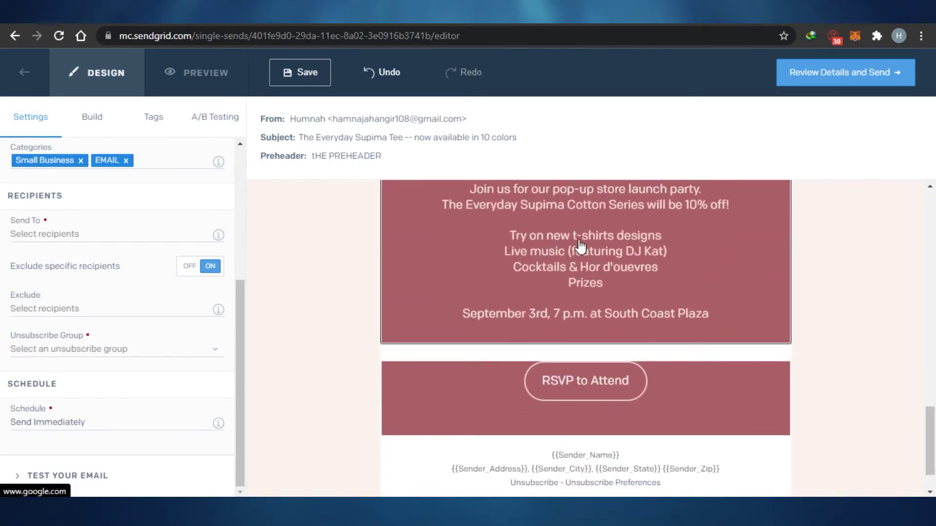
scroll(575, 312, up, 2)
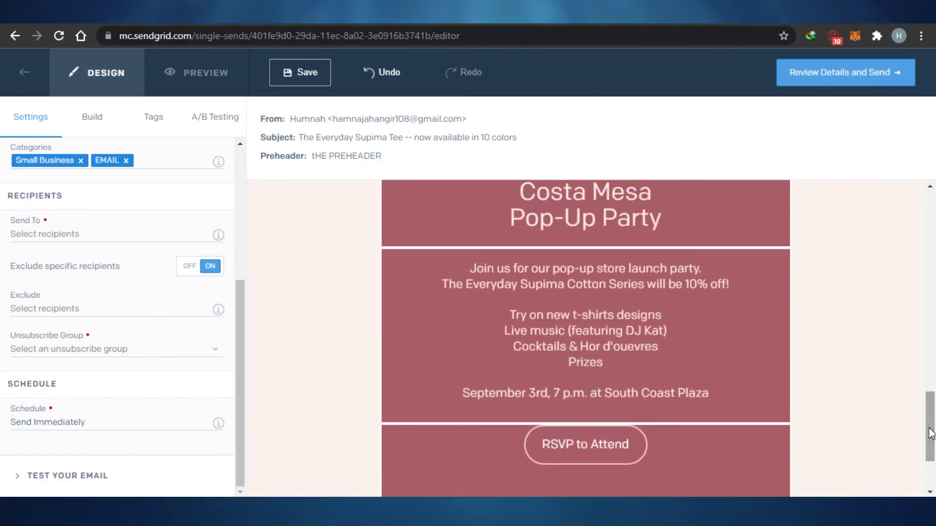
click(399, 256)
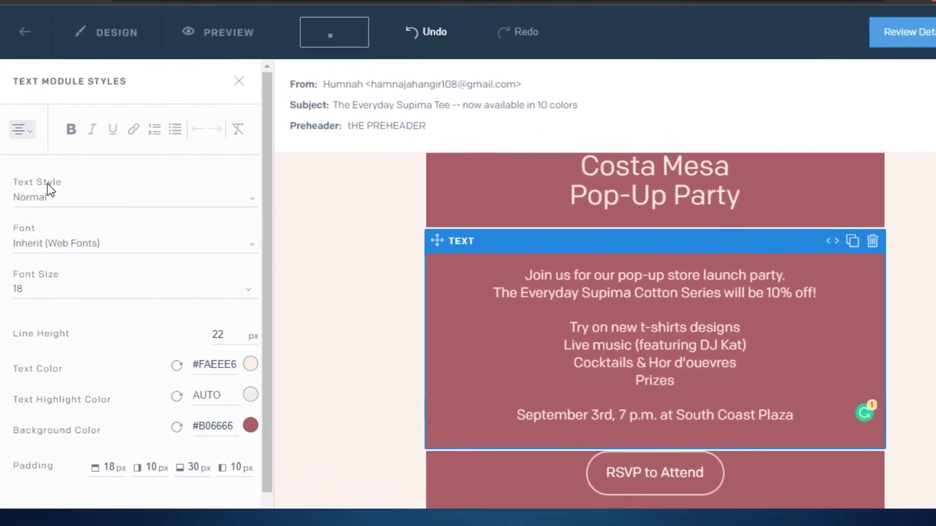
click(269, 232)
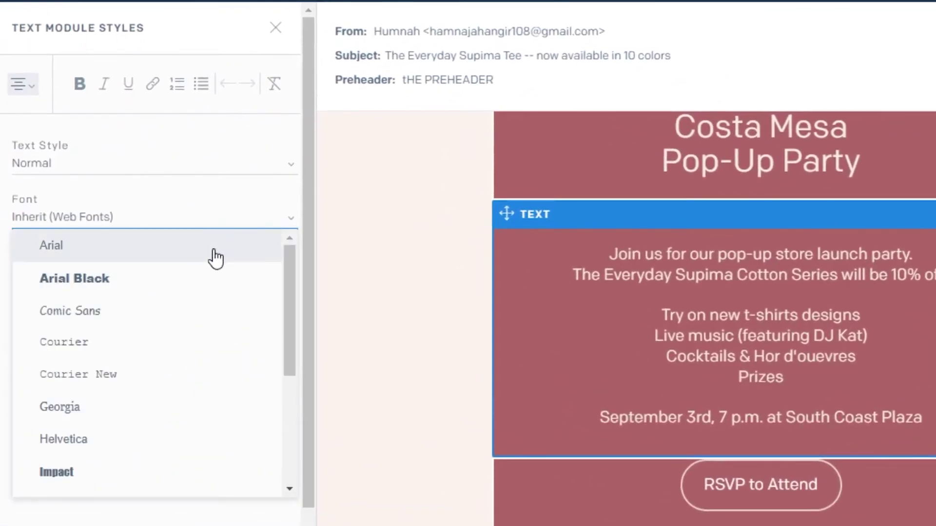
click(829, 378)
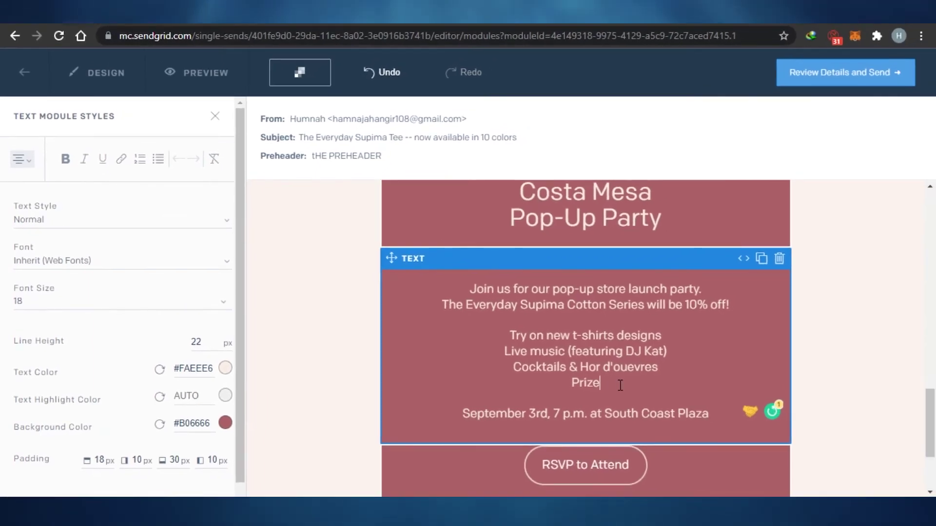
key(BackSpace)
key(BackSpace)
key(BackSpace)
key(BackSpace)
key(BackSpace)
key(BackSpace)
key(BackSpace)
key(BackSpace)
key(BackSpace)
key(BackSpace)
key(BackSpace)
key(BackSpace)
key(BackSpace)
key(BackSpace)
key(BackSpace)
key(BackSpace)
key(BackSpace)
key(BackSpace)
key(BackSpace)
key(BackSpace)
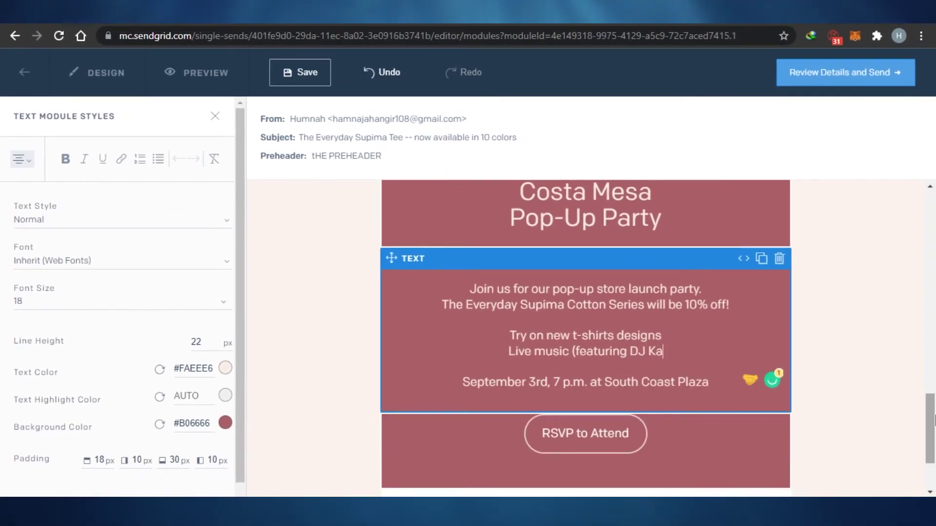
drag(930, 396, 933, 441)
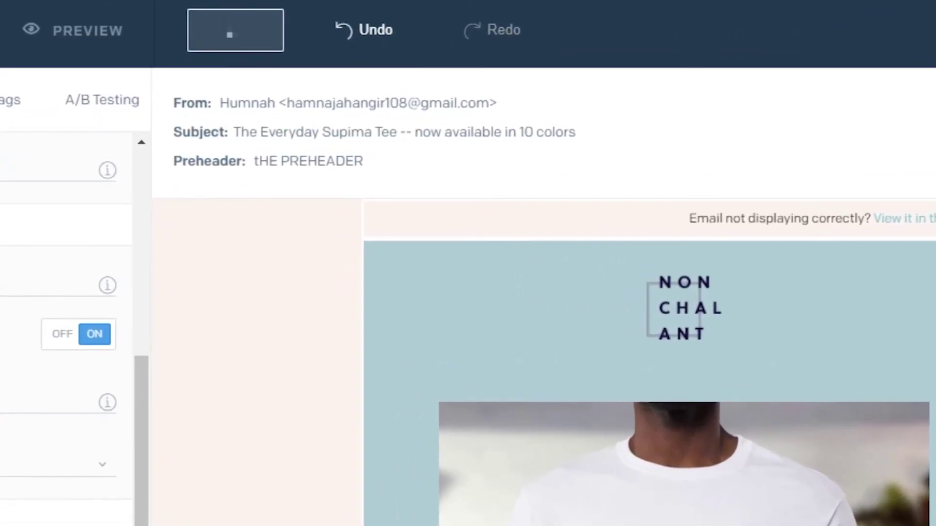
- Open the Single Send review and look over its details and email preview
click(872, 63)
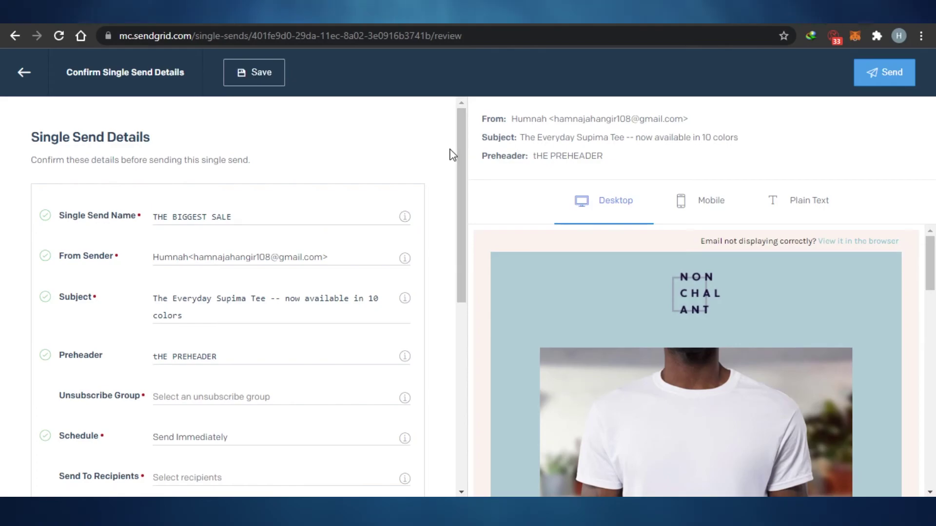
scroll(451, 261, down, 8)
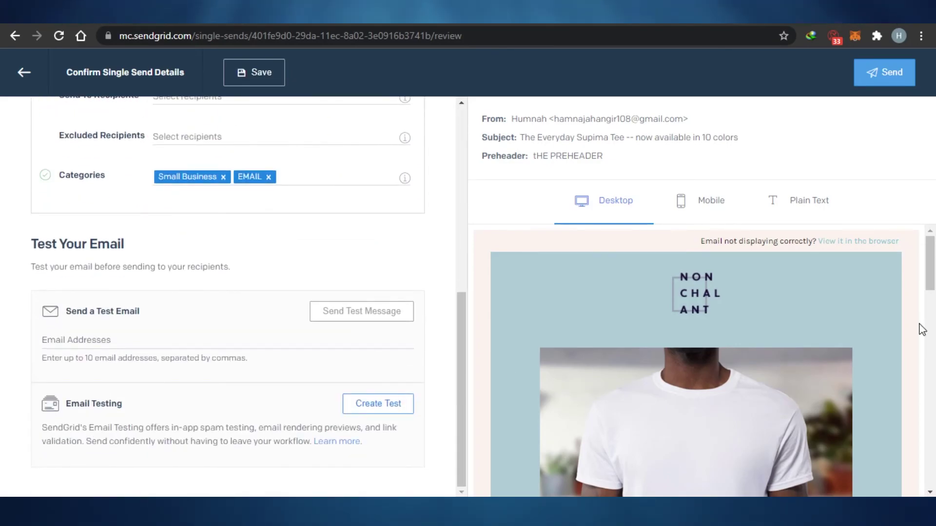
scroll(932, 265, down, 6)
scroll(931, 249, up, 6)
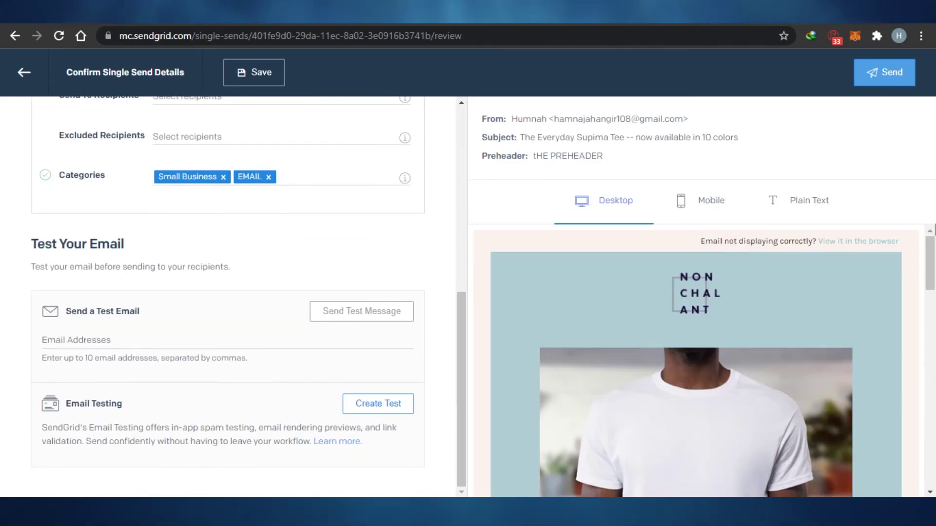
scroll(931, 246, down, 10)
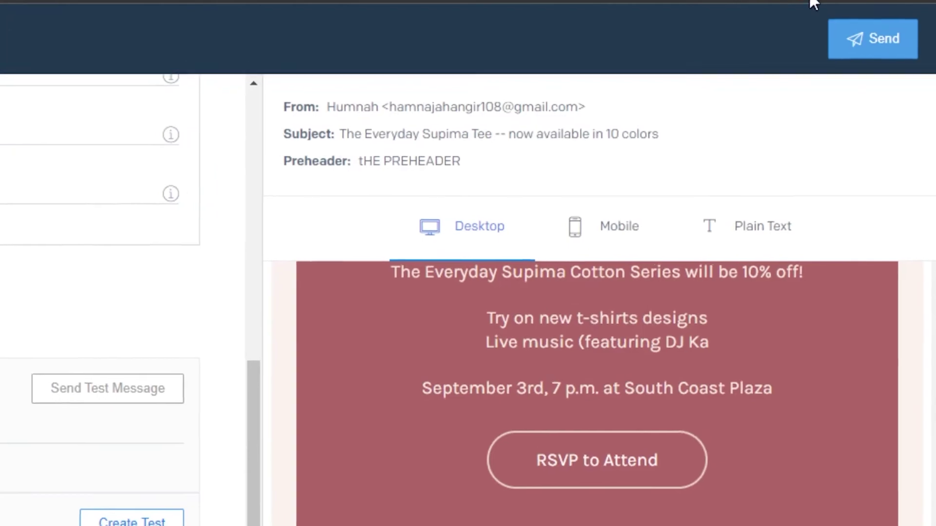
- Attempt to send, dismiss the missing-fields warning, and try sending again
click(881, 48)
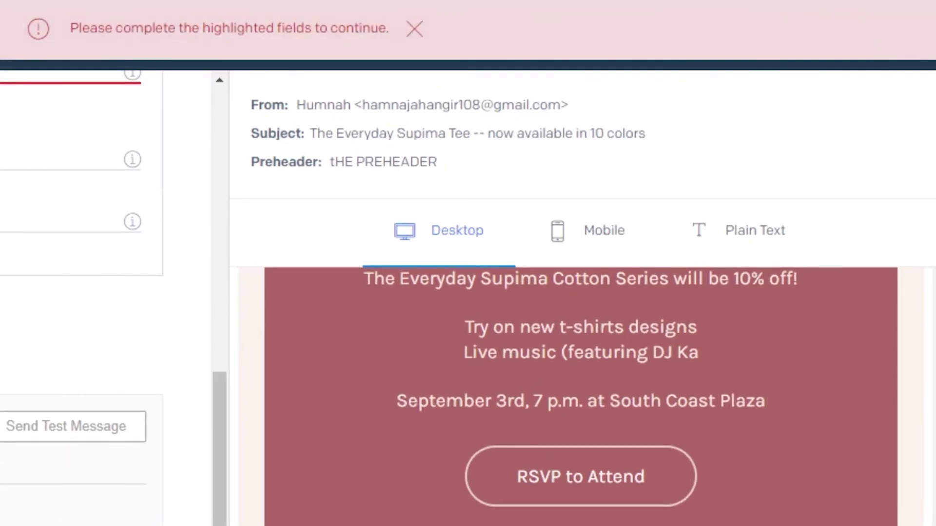
click(422, 30)
scroll(347, 322, up, 2)
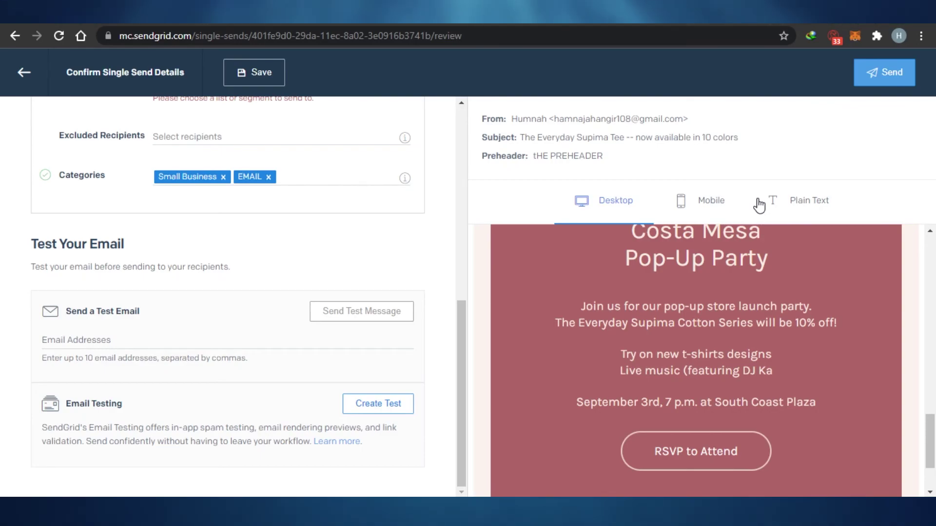
mouse_move(934, 459)
mouse_down()
mouse_move(930, 283)
mouse_move(924, 451)
mouse_up()
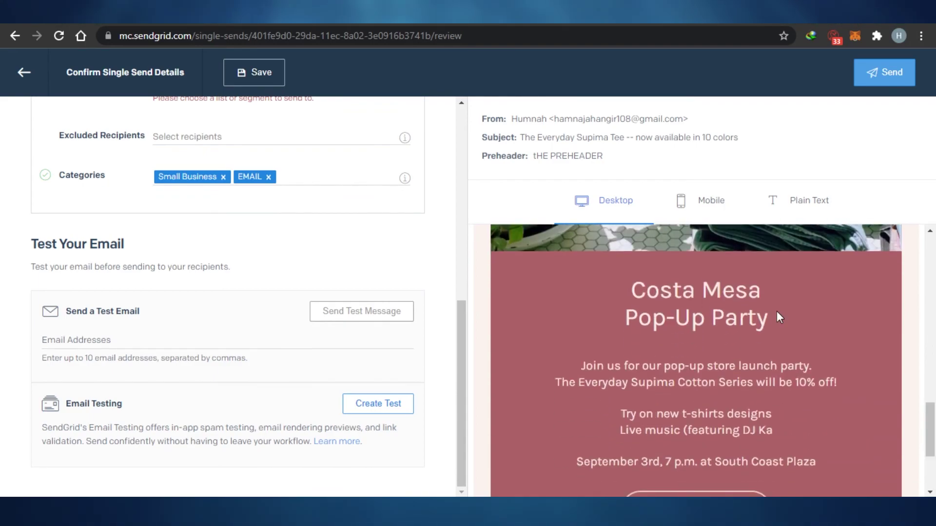
click(868, 85)
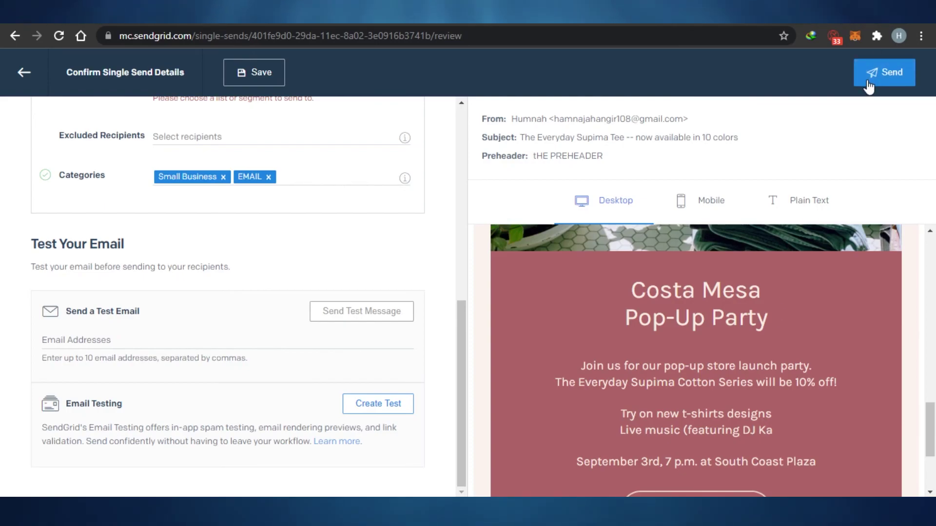
- Back out of the review and editor to the Single Sends list, leaving THE BIGGEST SALE as a draft
click(26, 74)
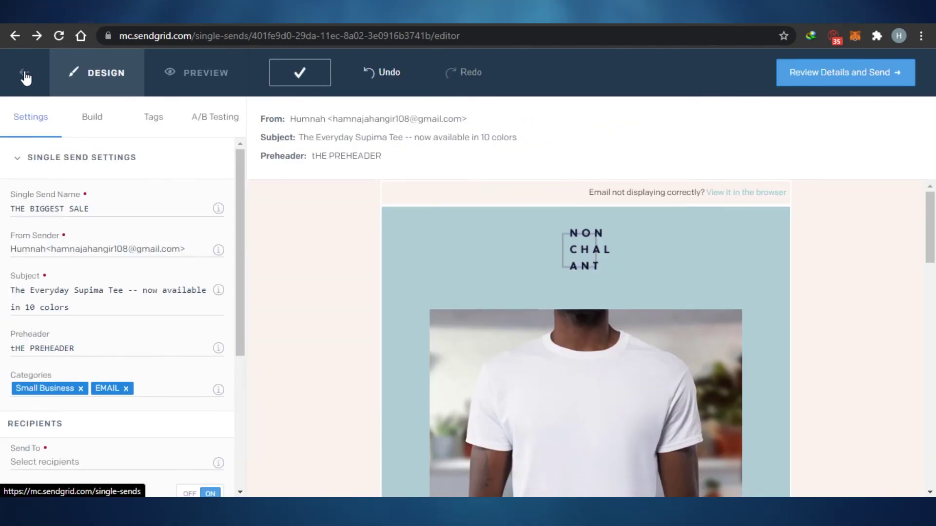
click(25, 76)
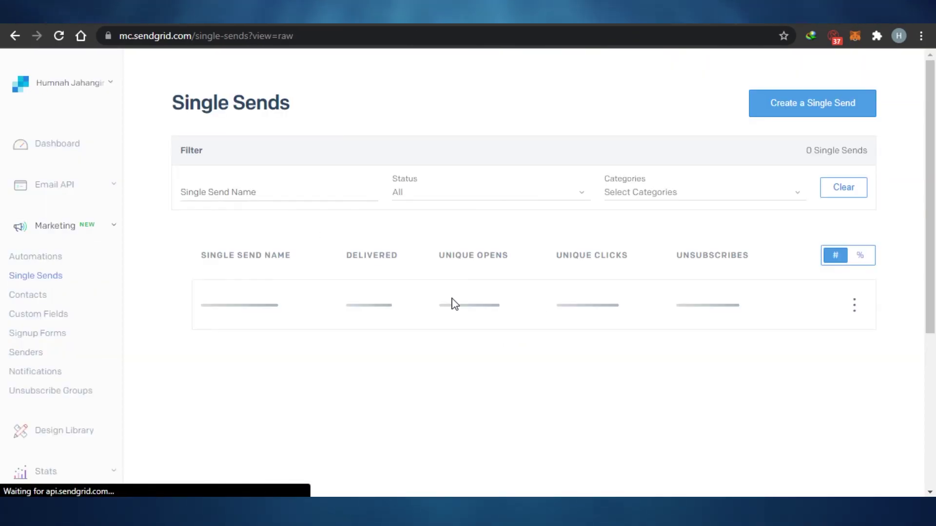